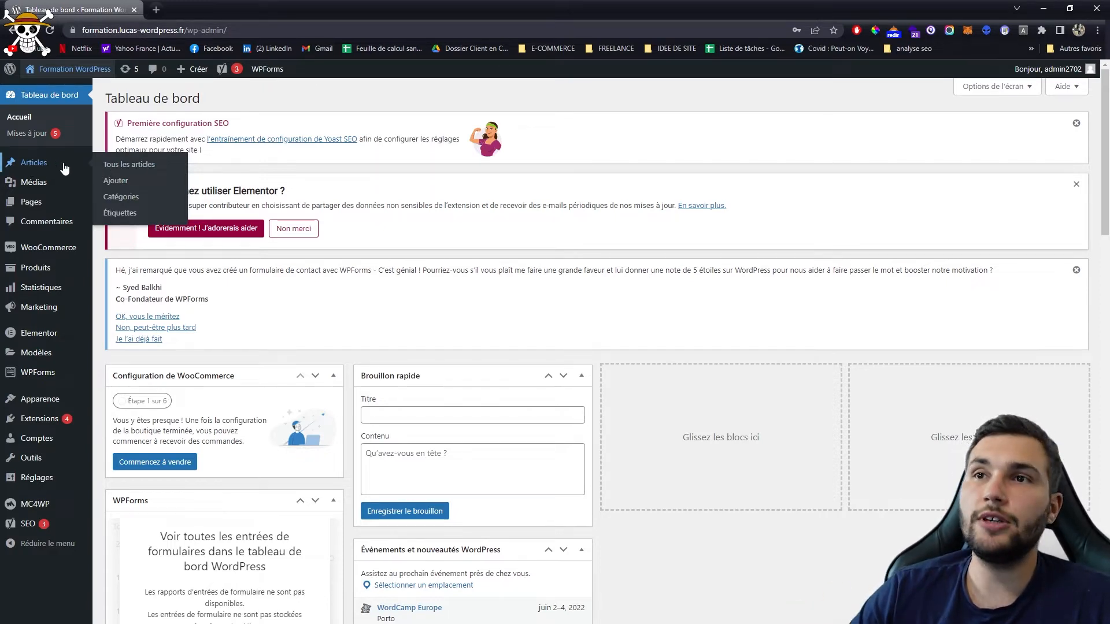
- Create a new article titled "Comment créer un site internet WordPress ?"
click(114, 184)
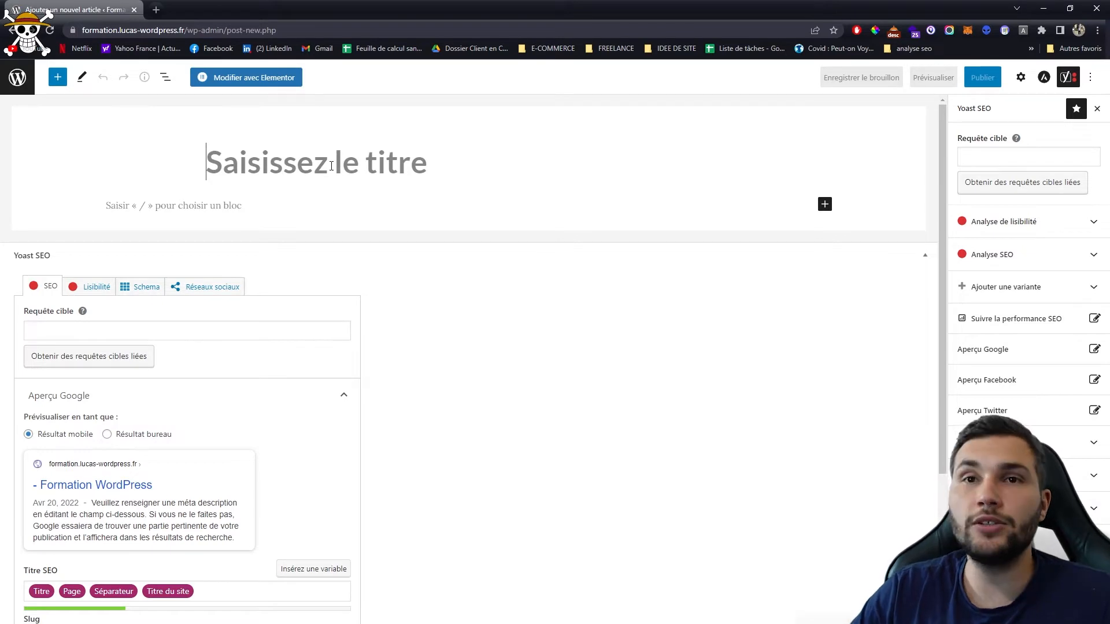
text(Art)
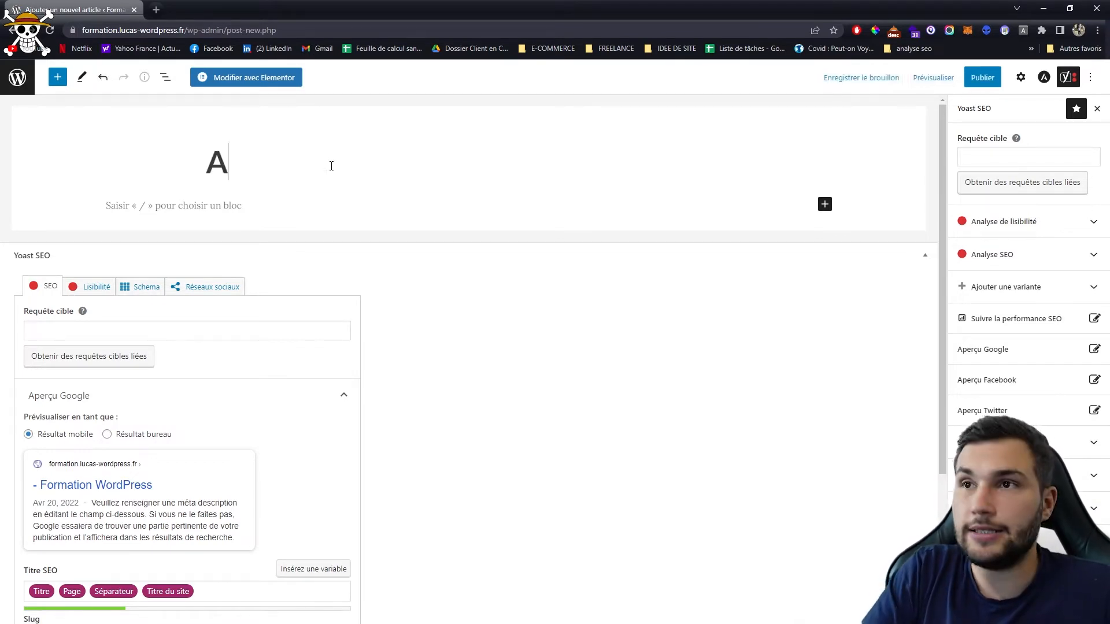
key(BackSpace)
key(BackSpace)
key(BackSpace)
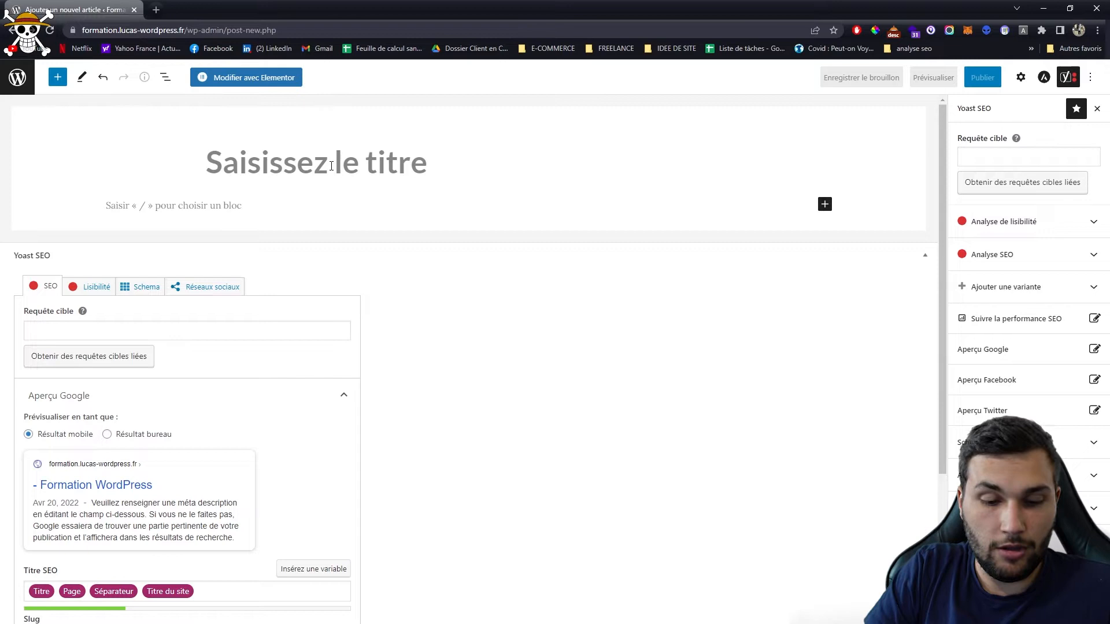
text(Comme)
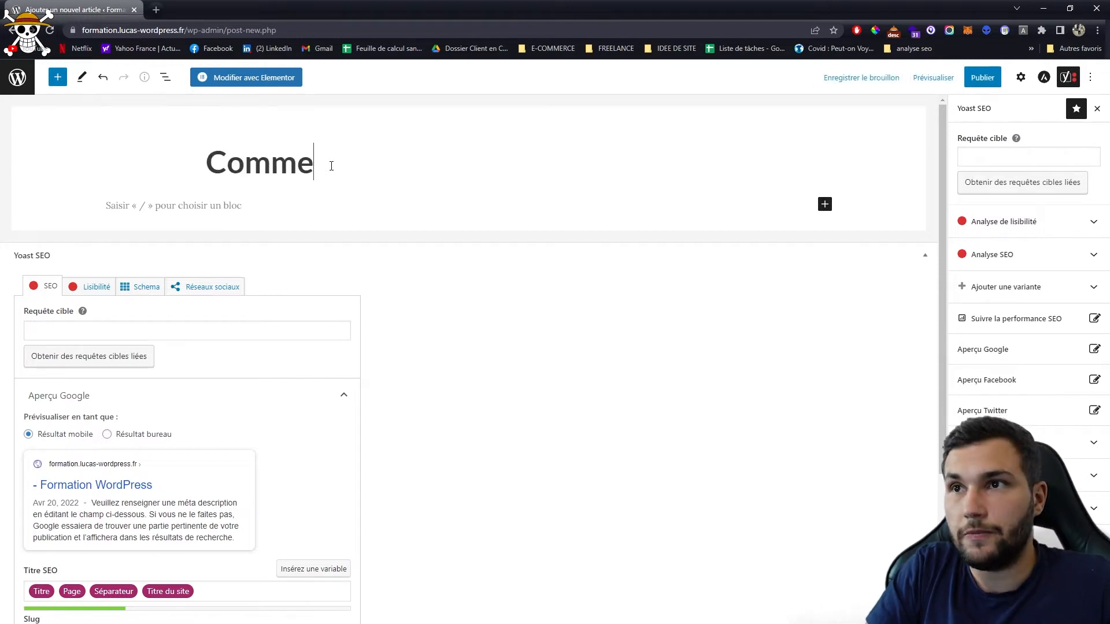
text(nt créer un sit)
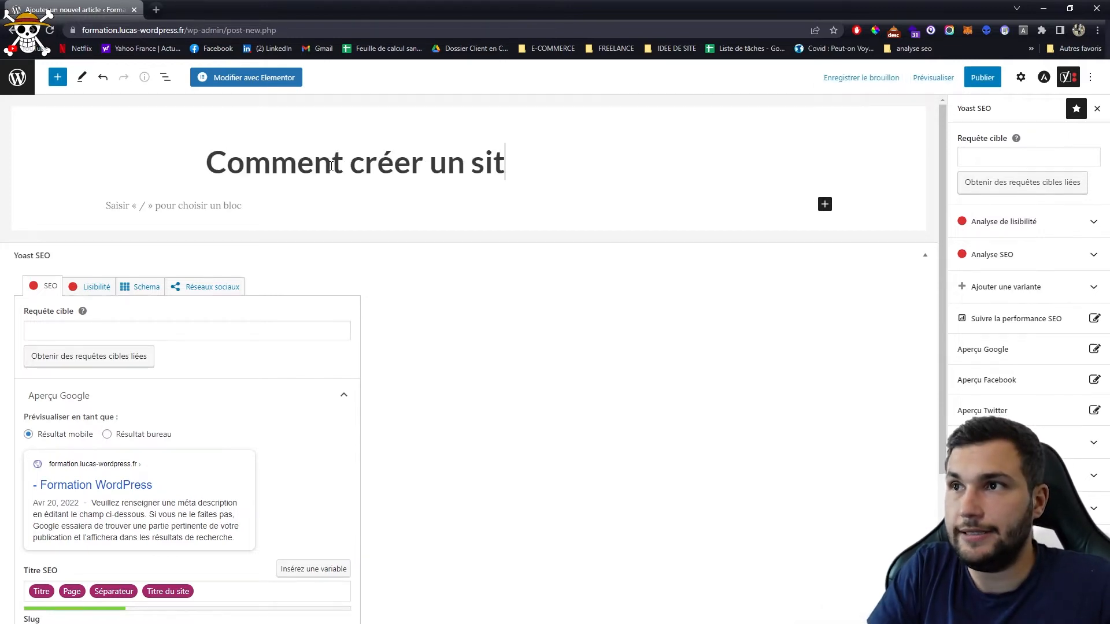
text(e internet Wor)
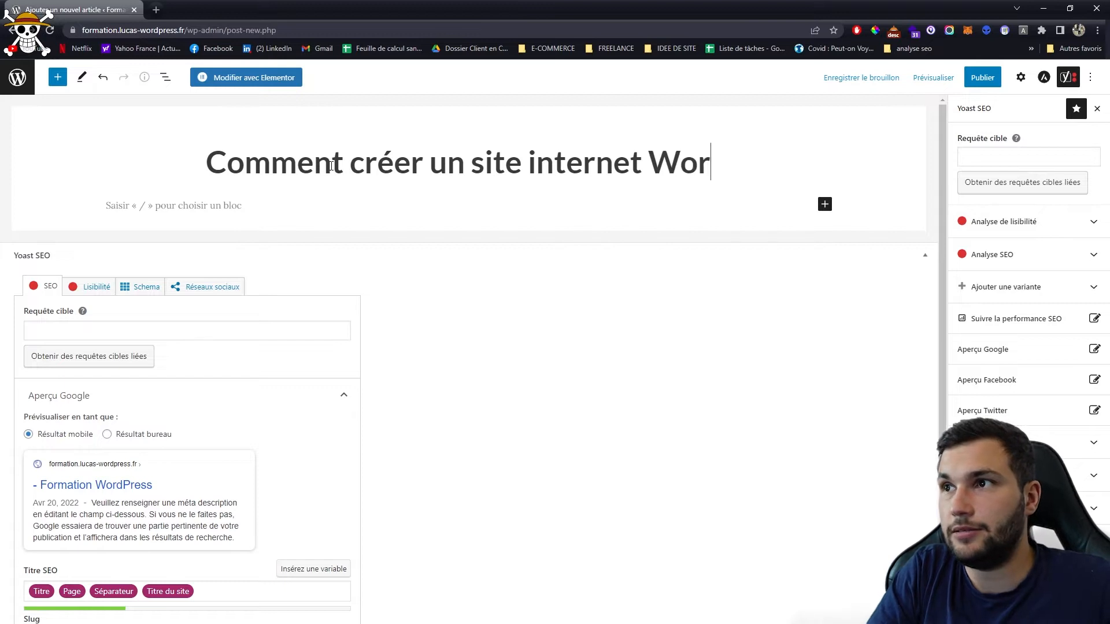
text(dPress ?)
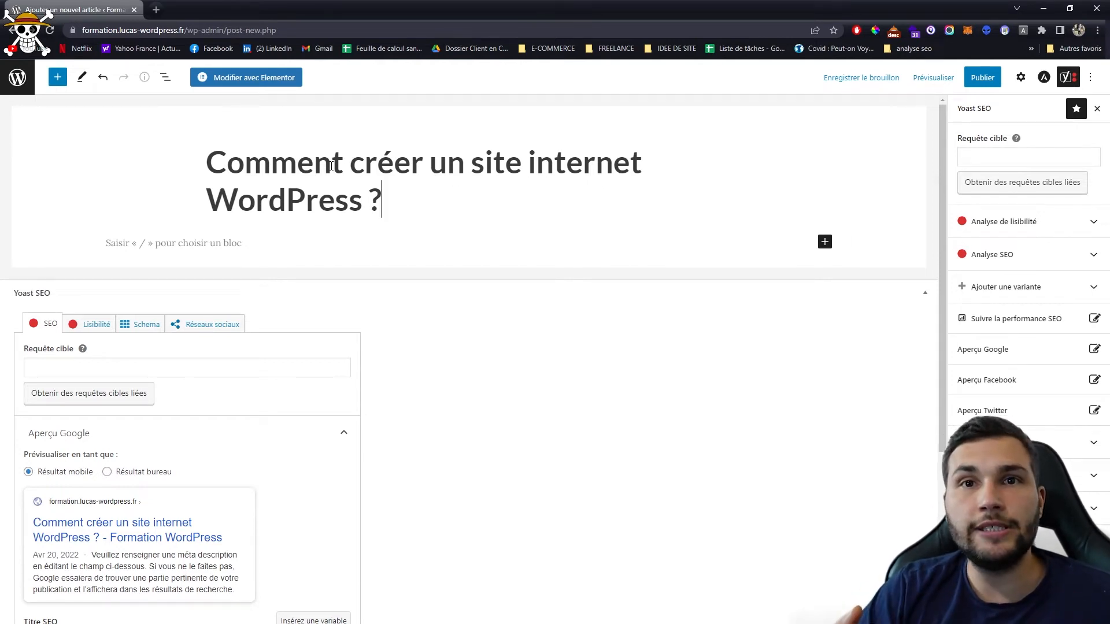
- Write the introduction: "Dans cet article, je vais vous montrer comment en 7 étapes bien distinctes, comment faire pour créer un site internet professionnel sur WordPress."
key(Return)
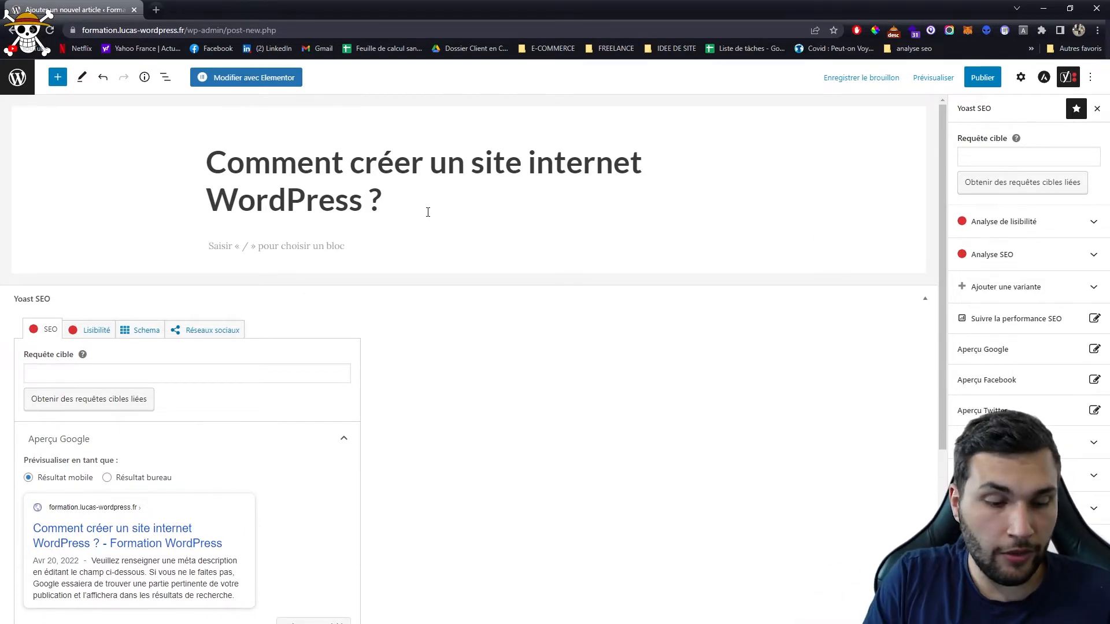
text(Dans cet article, je vais vous mo)
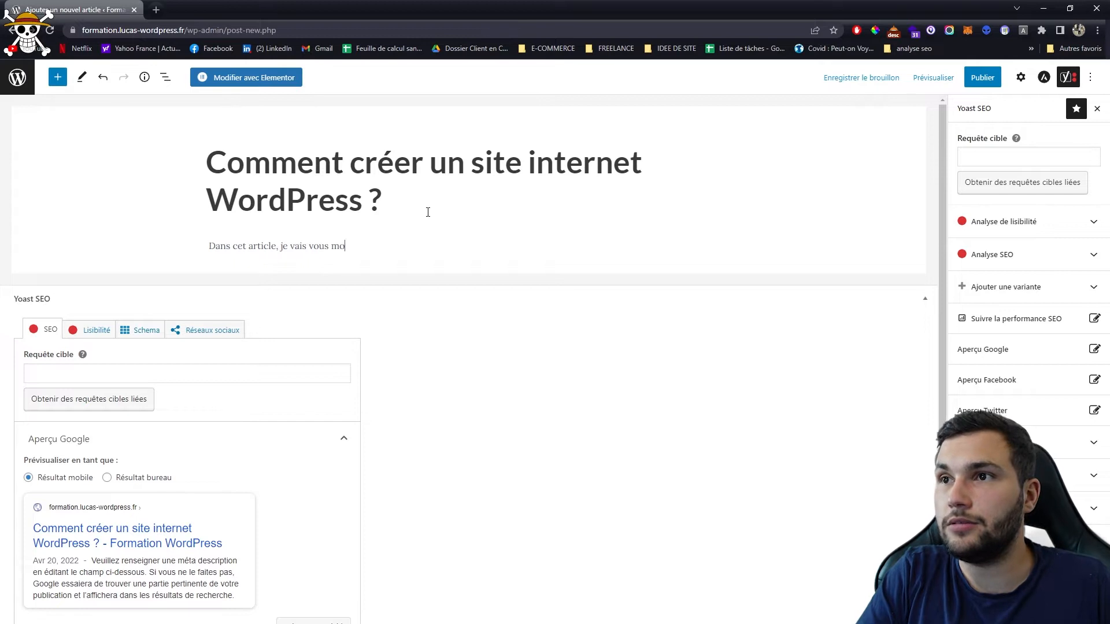
text(ntrer comment e)
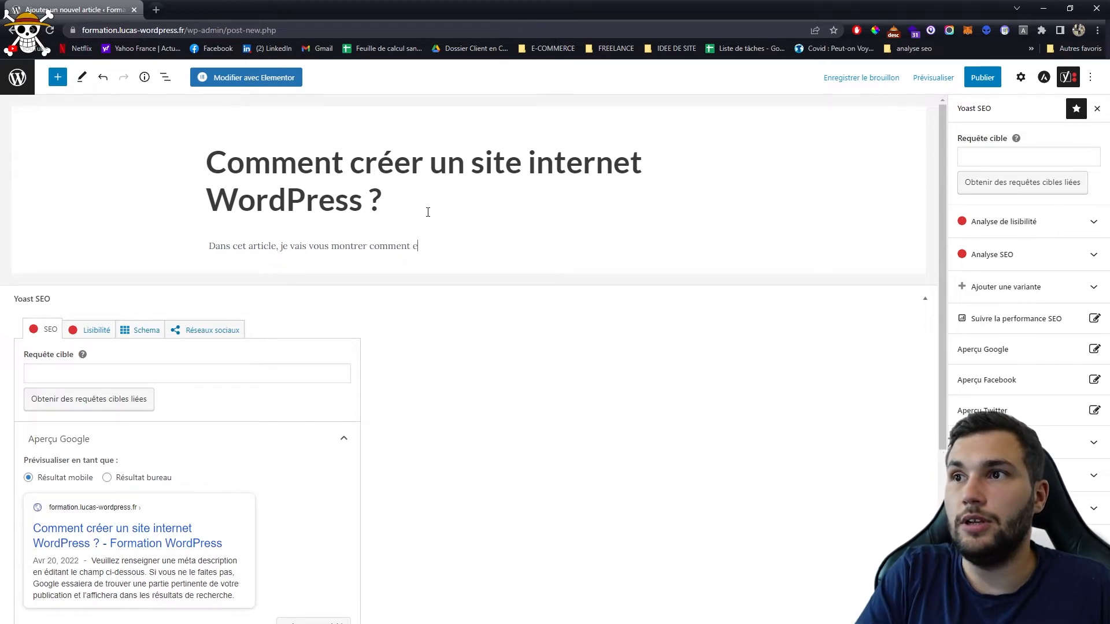
text(n 7 étape)
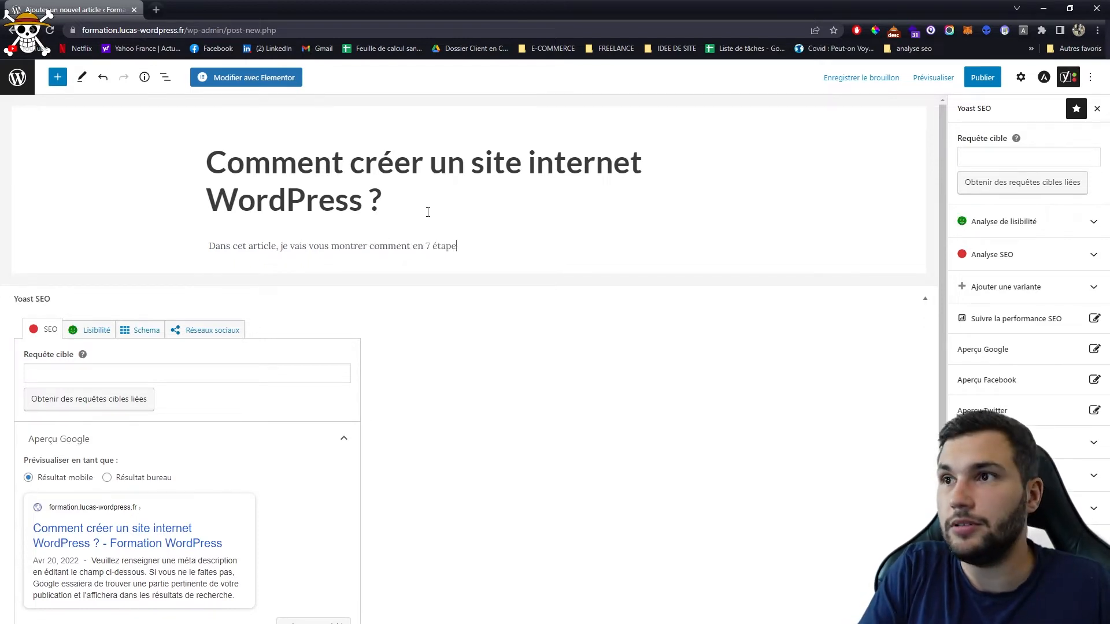
text(s bien distinces, come)
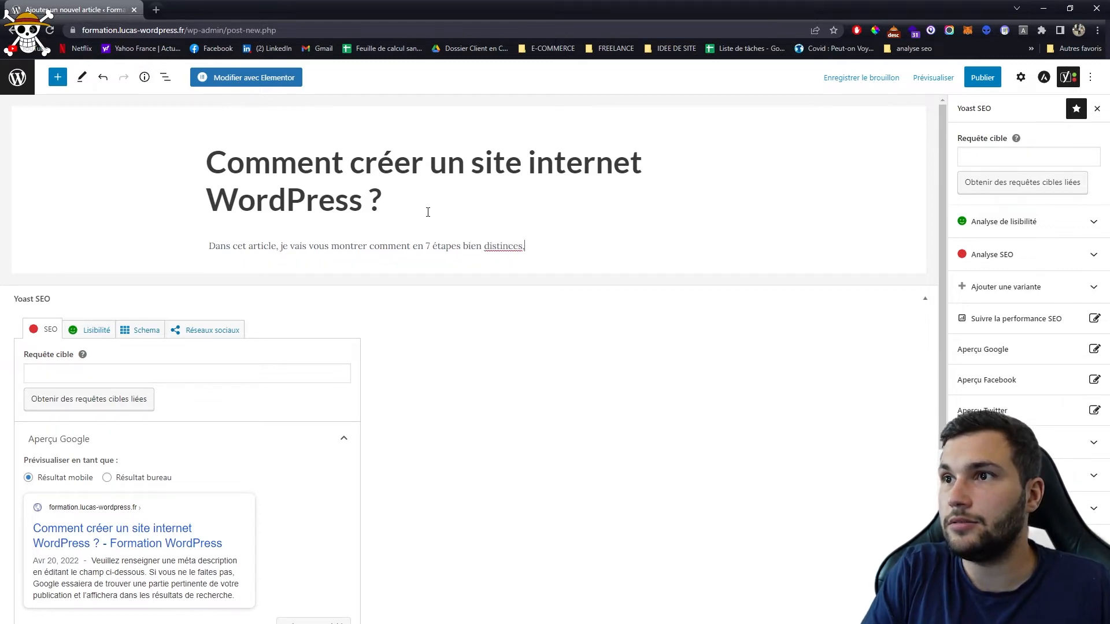
right_click(507, 247)
click(517, 257)
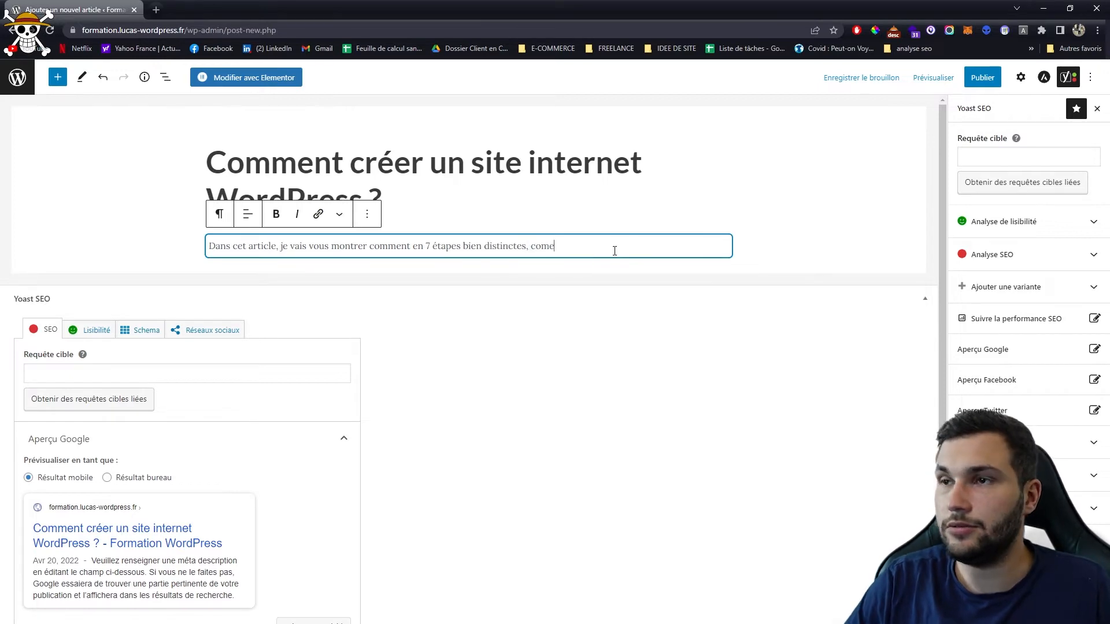
text(, come)
key(BackSpace)
text(me)
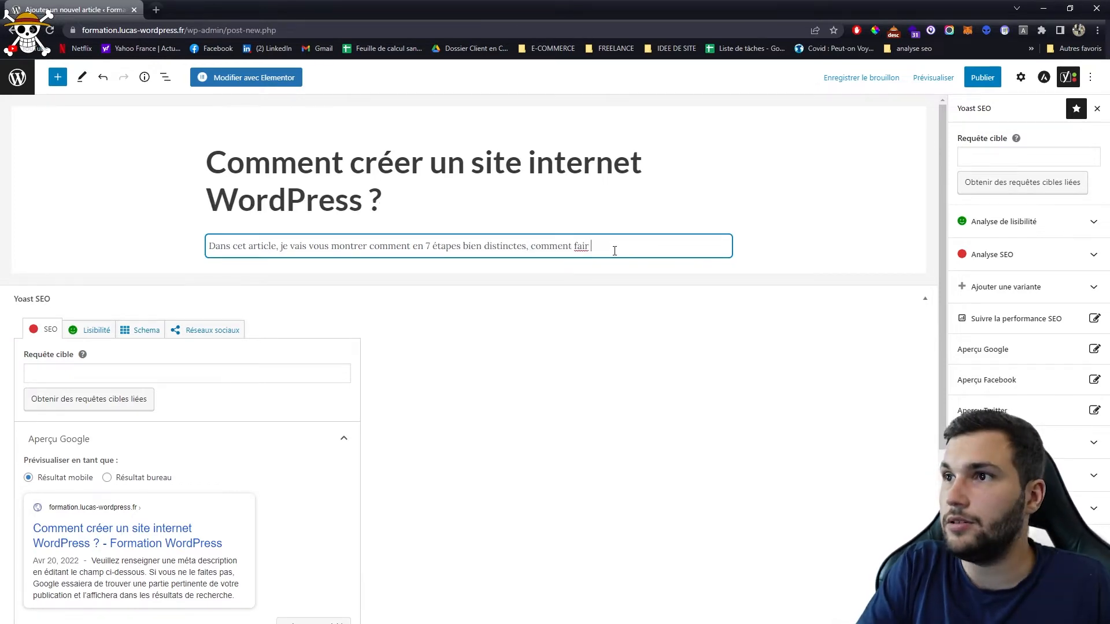
text(nt faire pour crée)
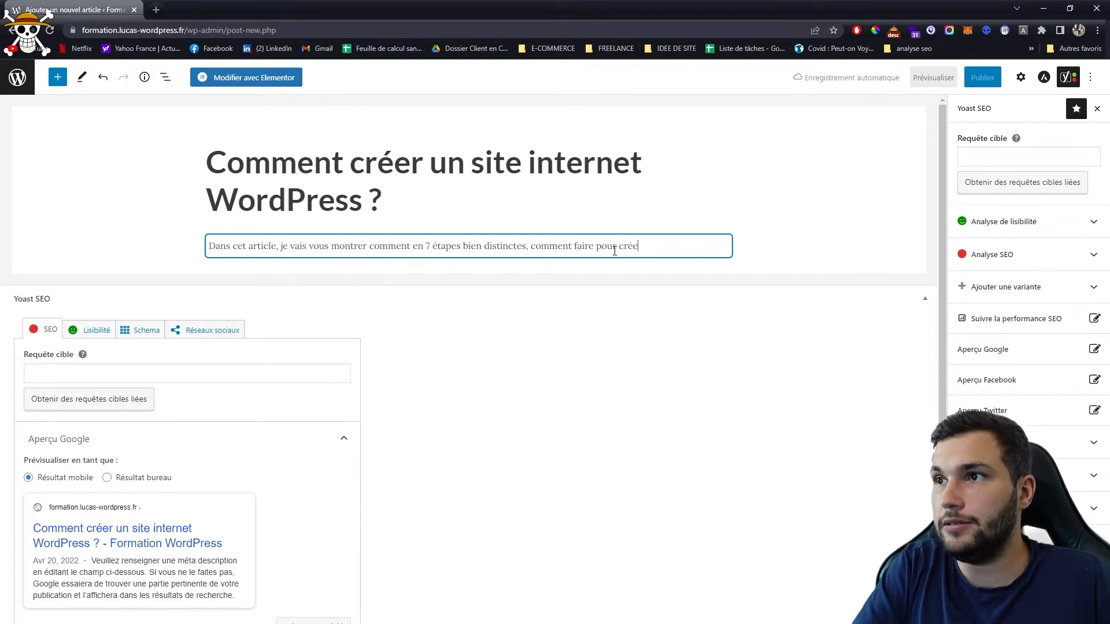
text(r un site internet professionnel sur Word)
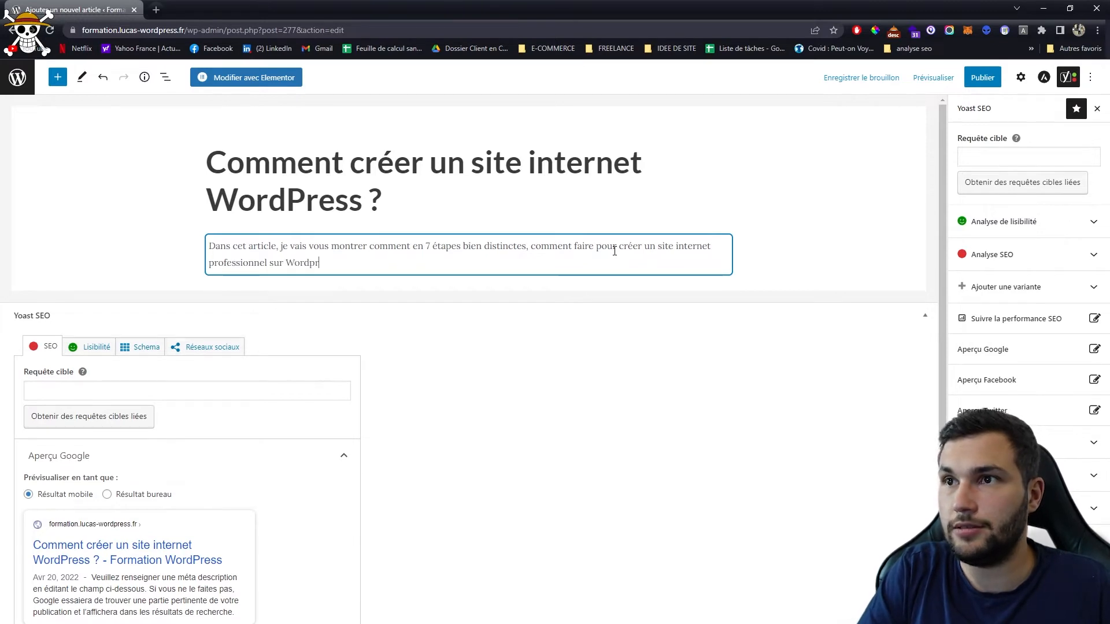
text(Press)
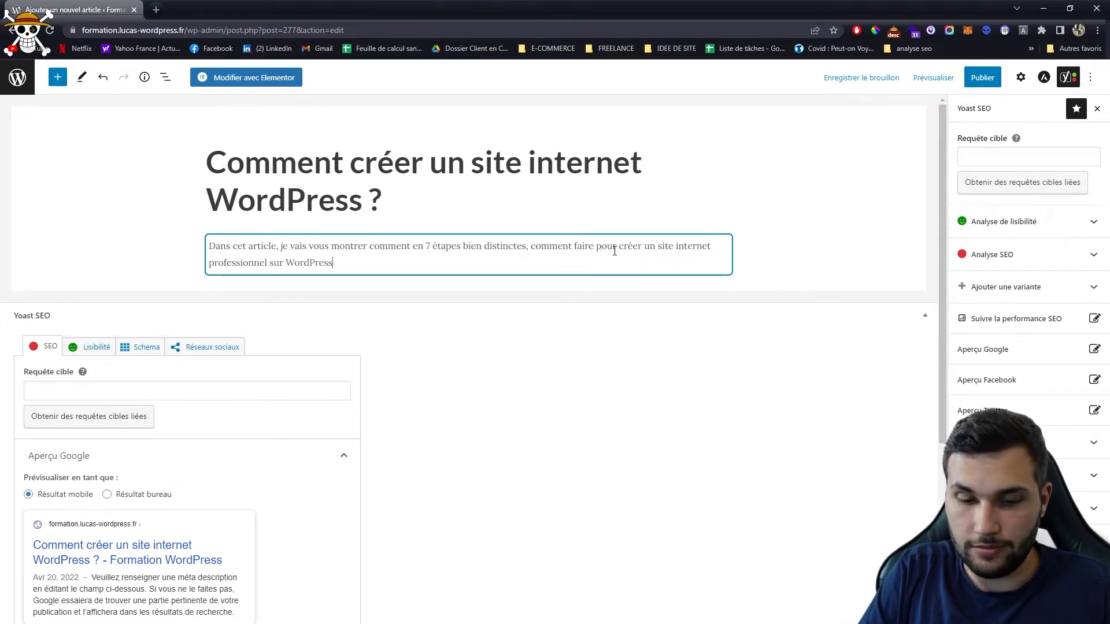
text(.)
key(Return)
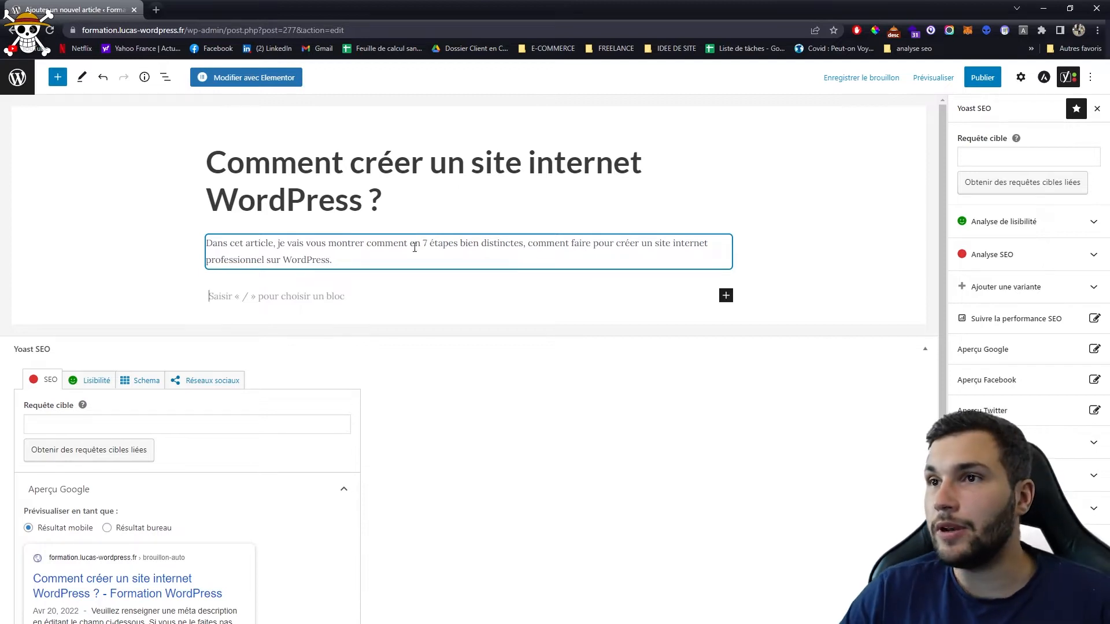
- Add a heading block below the introduction reading "Première étape : Installer un thème"
click(726, 296)
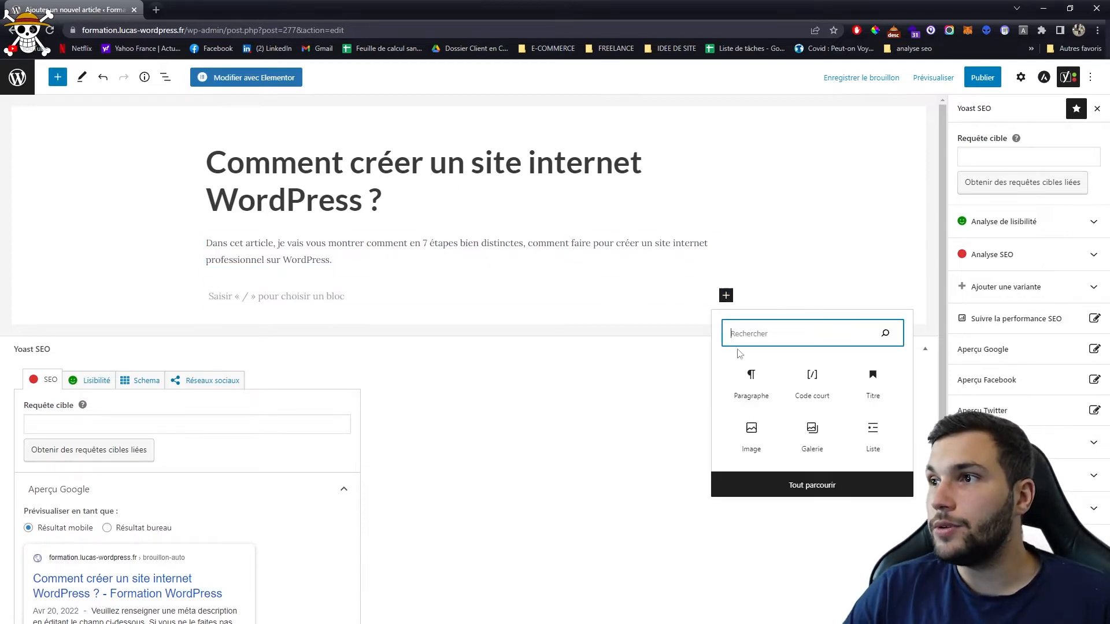
click(873, 379)
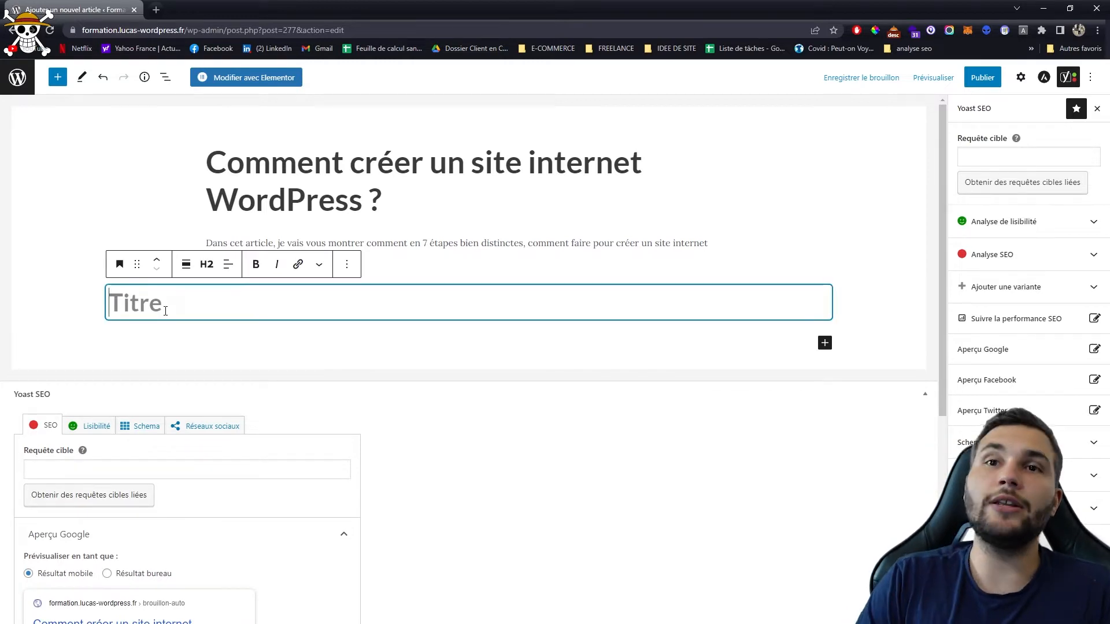
text(Premi)
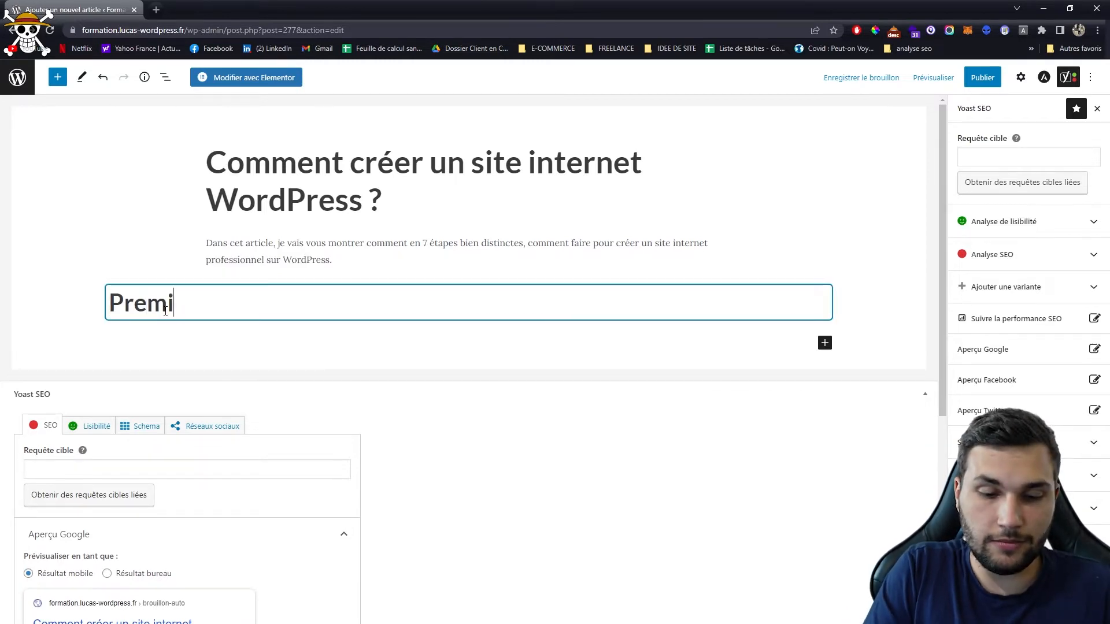
text(ère étape :)
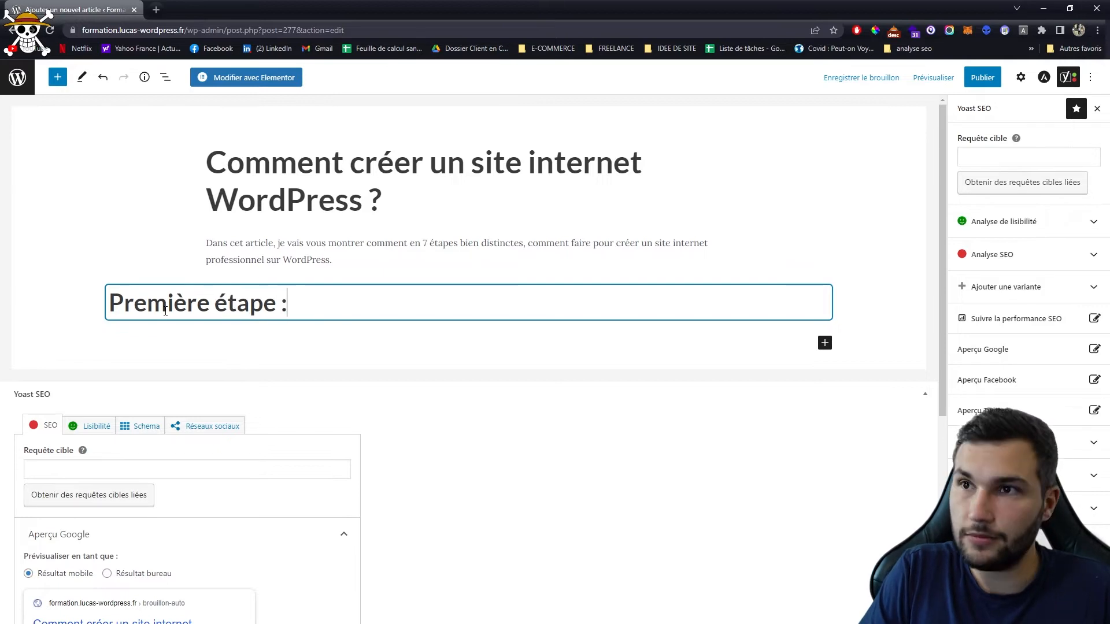
text( Install)
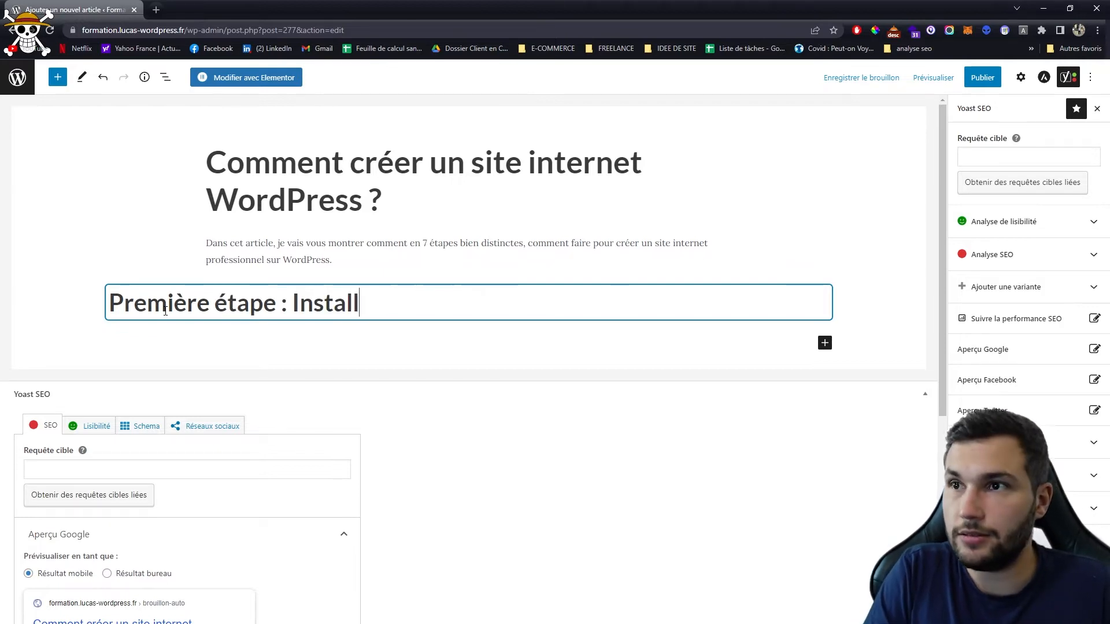
text(er un thème)
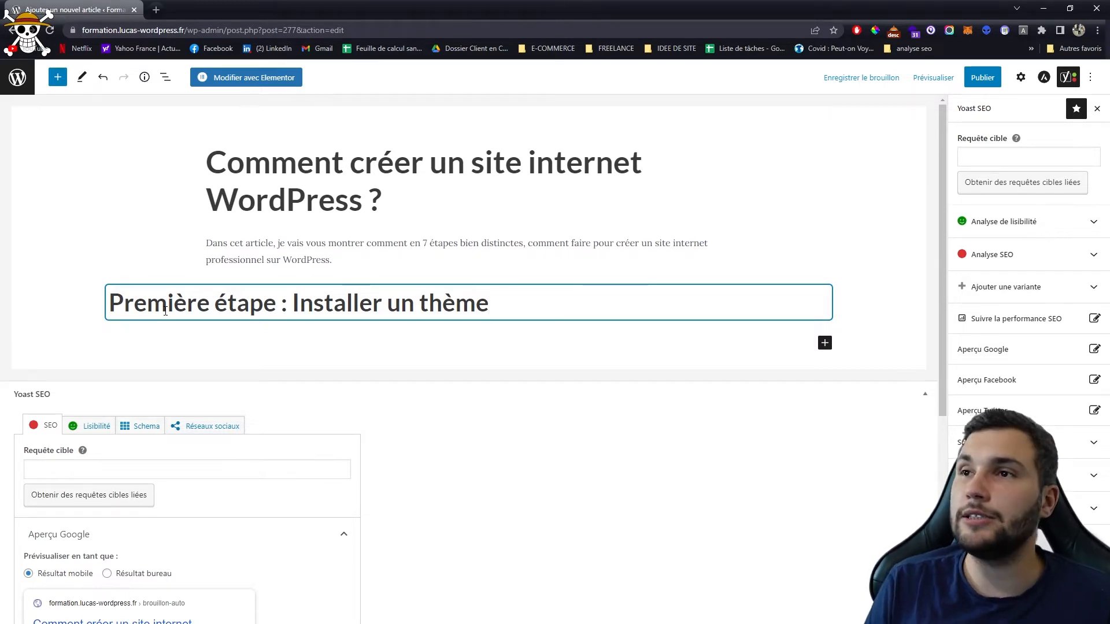
- Write under the heading: "Pour installer un thème, vous allez devoir vous rendre dans la partie "Personnalisation" et cliquer sur thème, afin d'en ajouter un qui vous correspond."
key(Return)
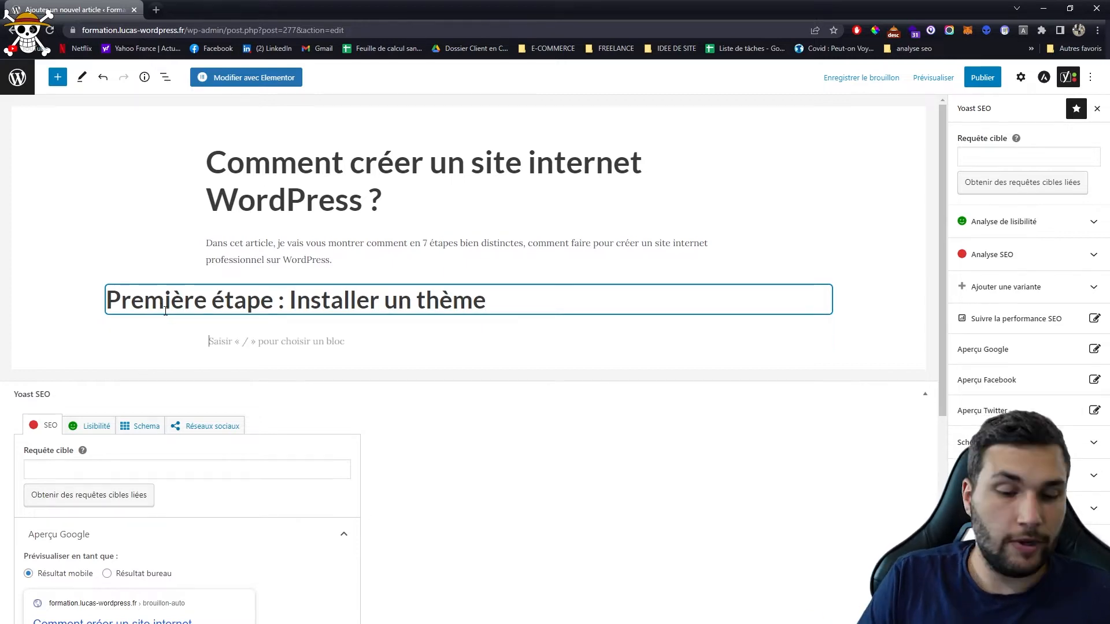
text(Pour c)
key(BackSpace)
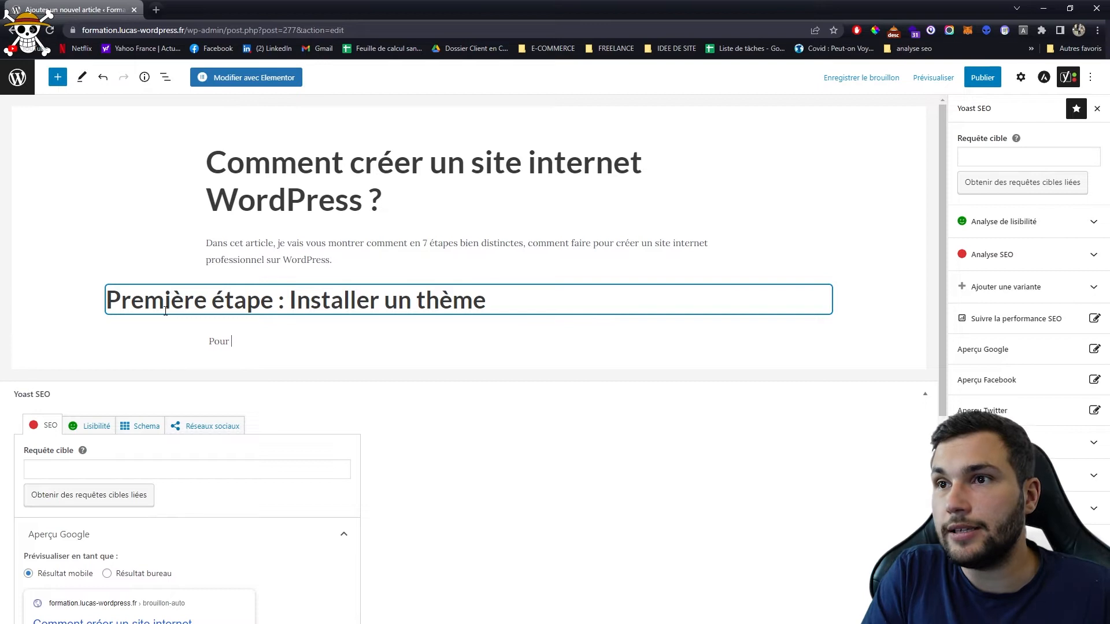
text(installer un thème, vous allez de)
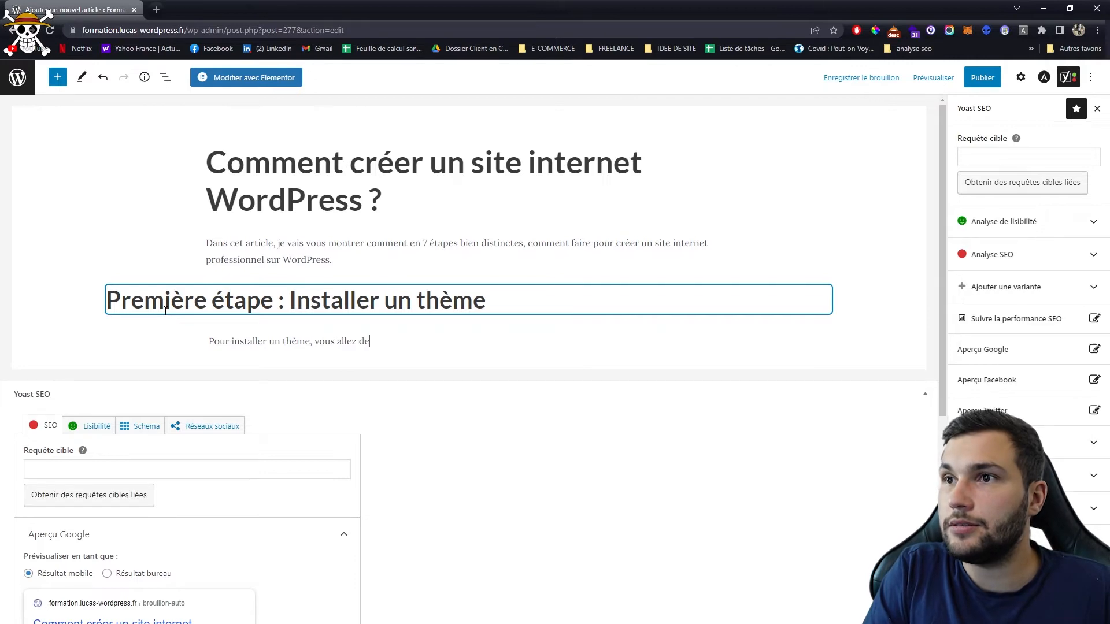
text(voir vous re)
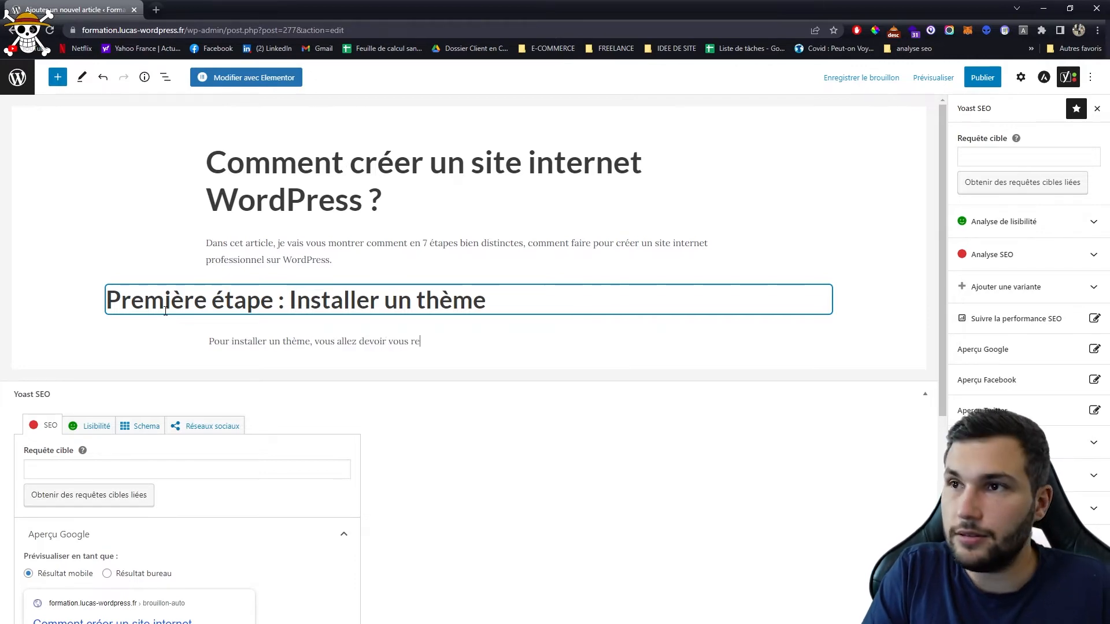
text(ndre dans la partie p)
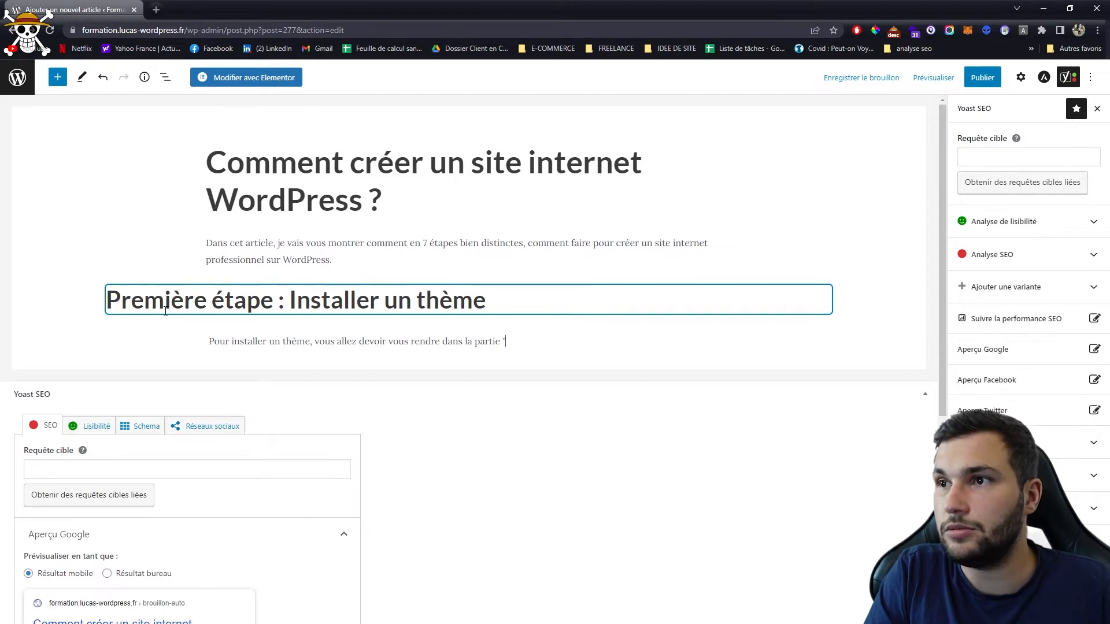
text(ersonnalisation)
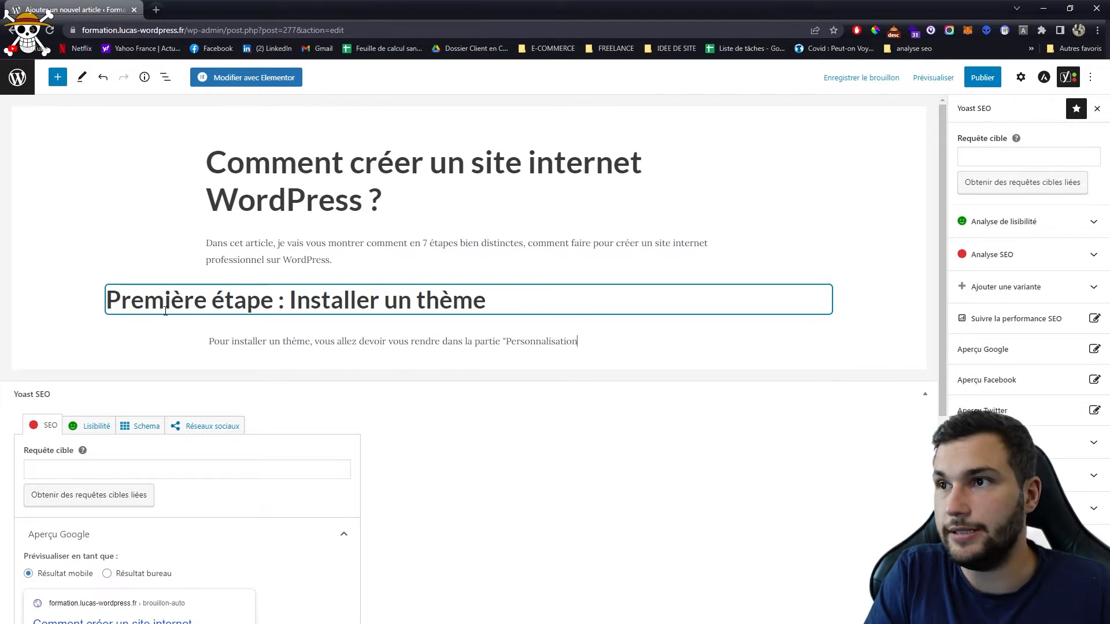
text(" et cliquer sur )
text(thème, a)
text(fin d'en ajoute)
text(r un qui vous correspond)
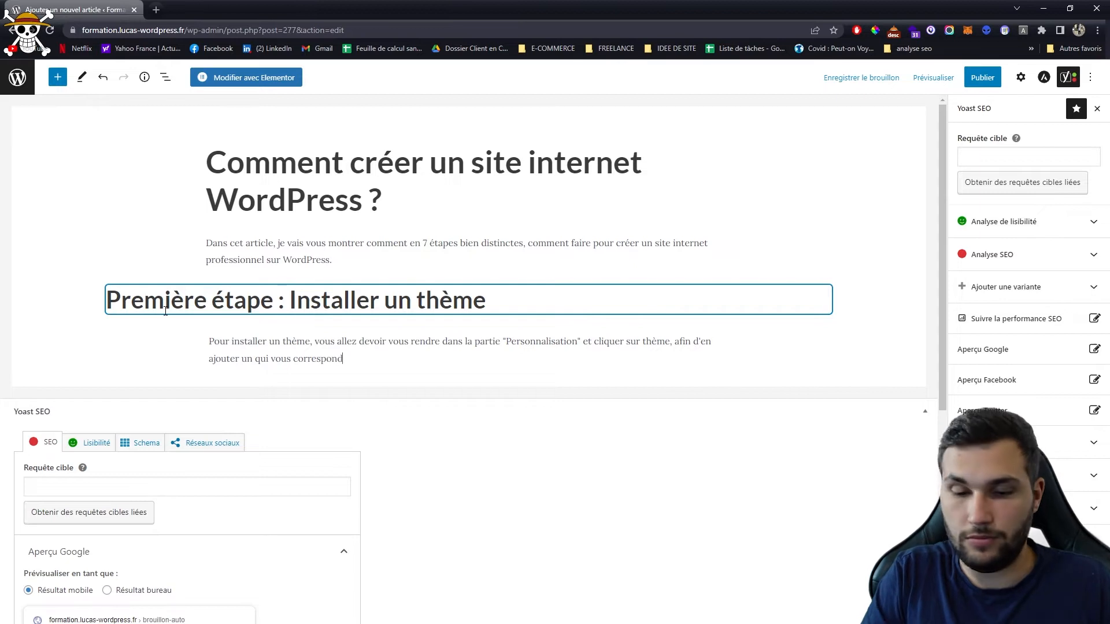
text(.)
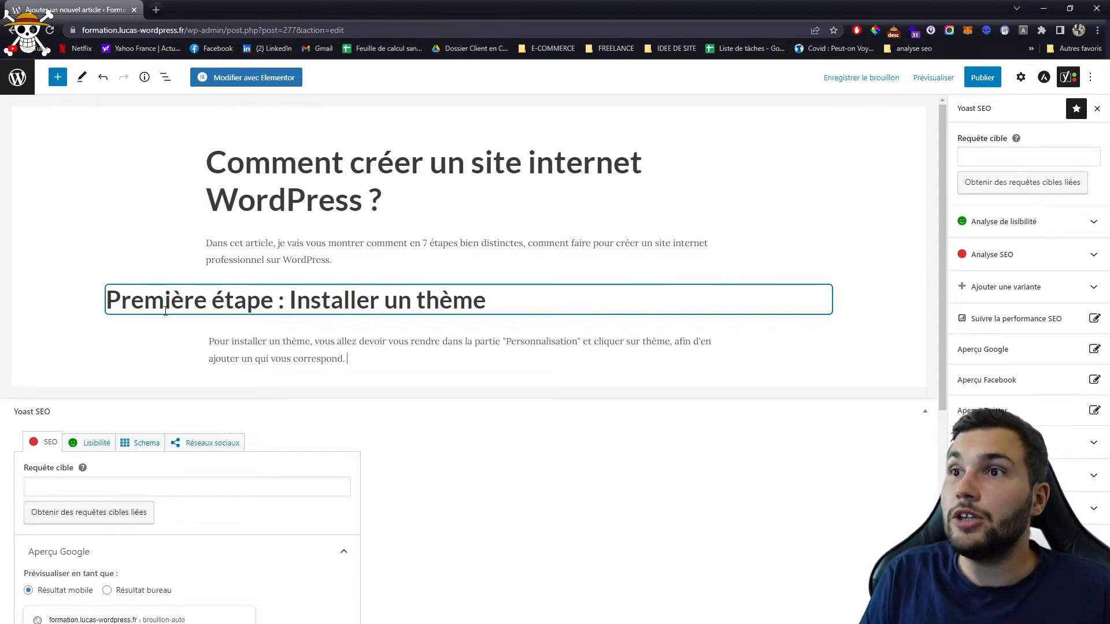
- Insert an empty image block below the paragraph about installing a theme
key(Return)
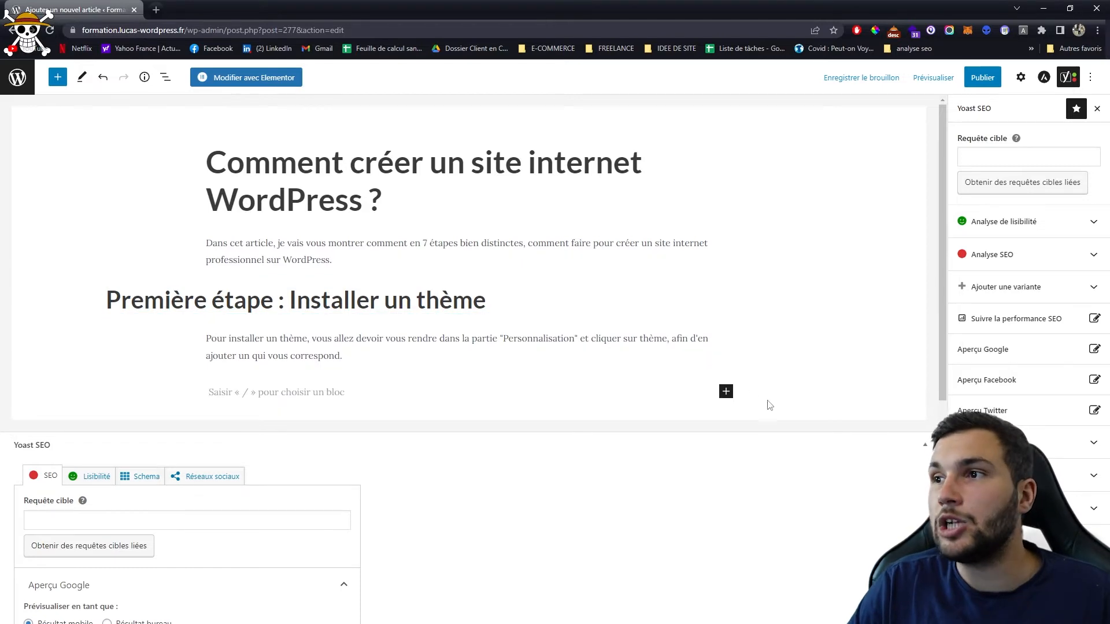
click(726, 392)
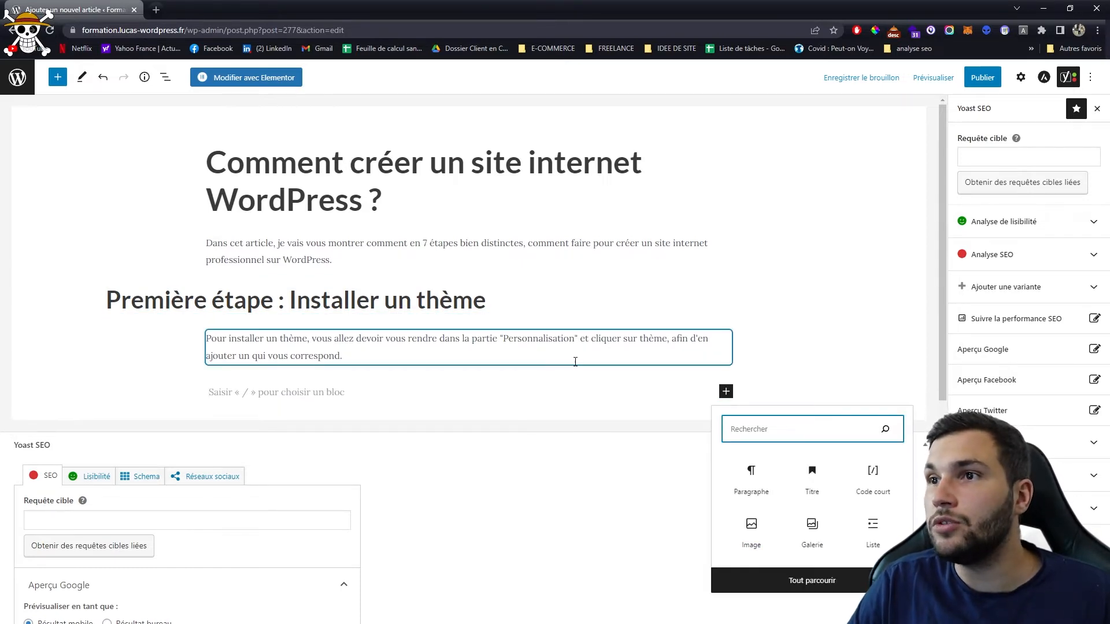
click(747, 524)
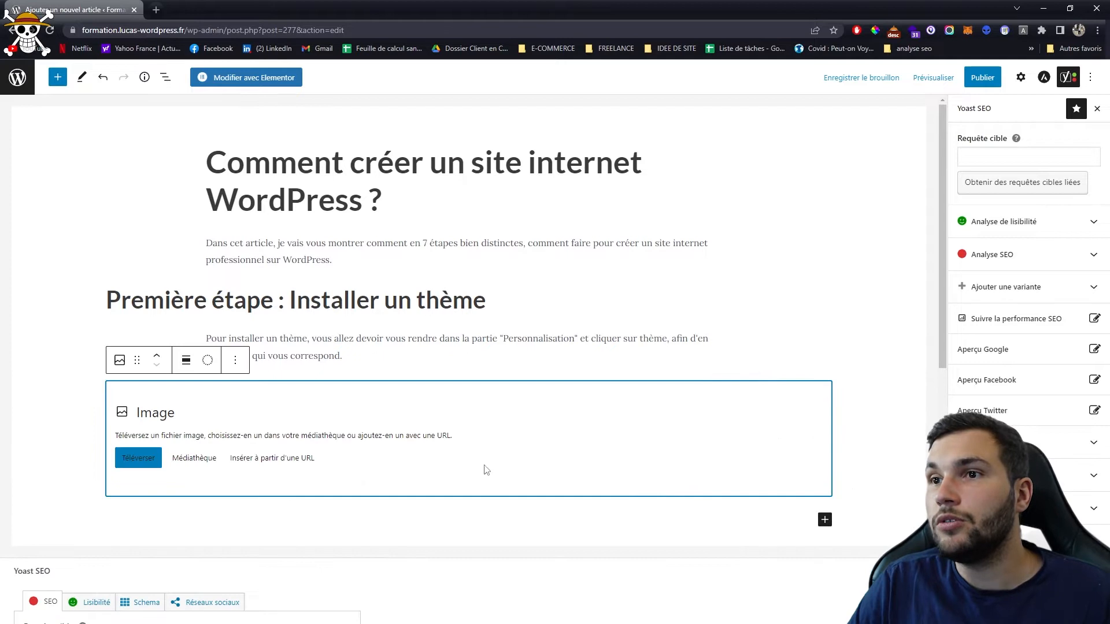
- Upload the photo of the tree-lined canal from the Téléchargements folder into the empty image block
click(137, 456)
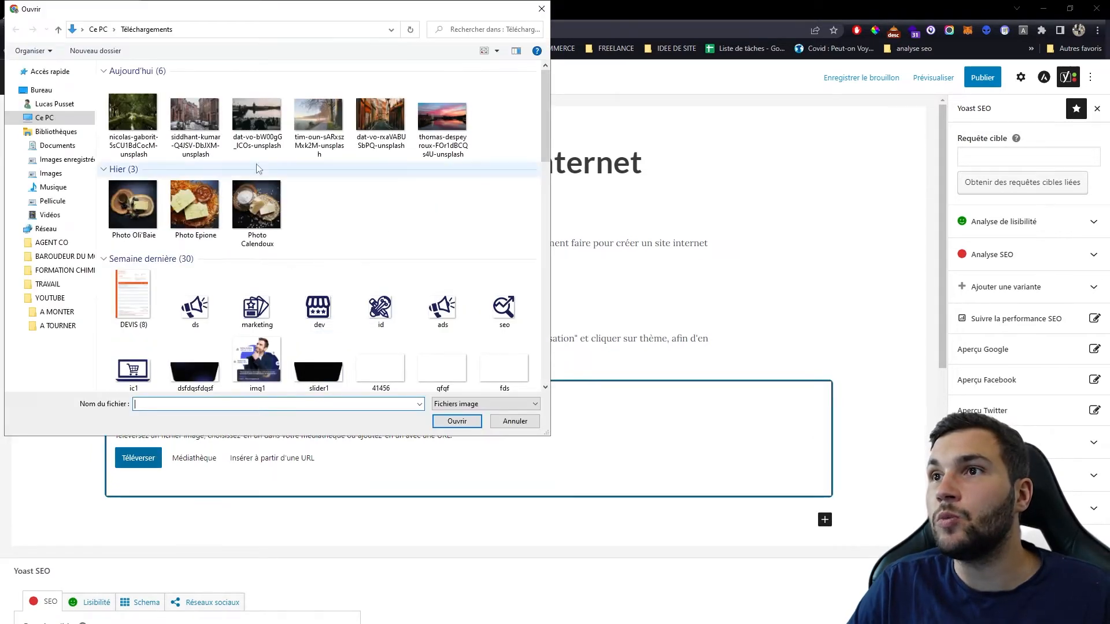
double_click(140, 148)
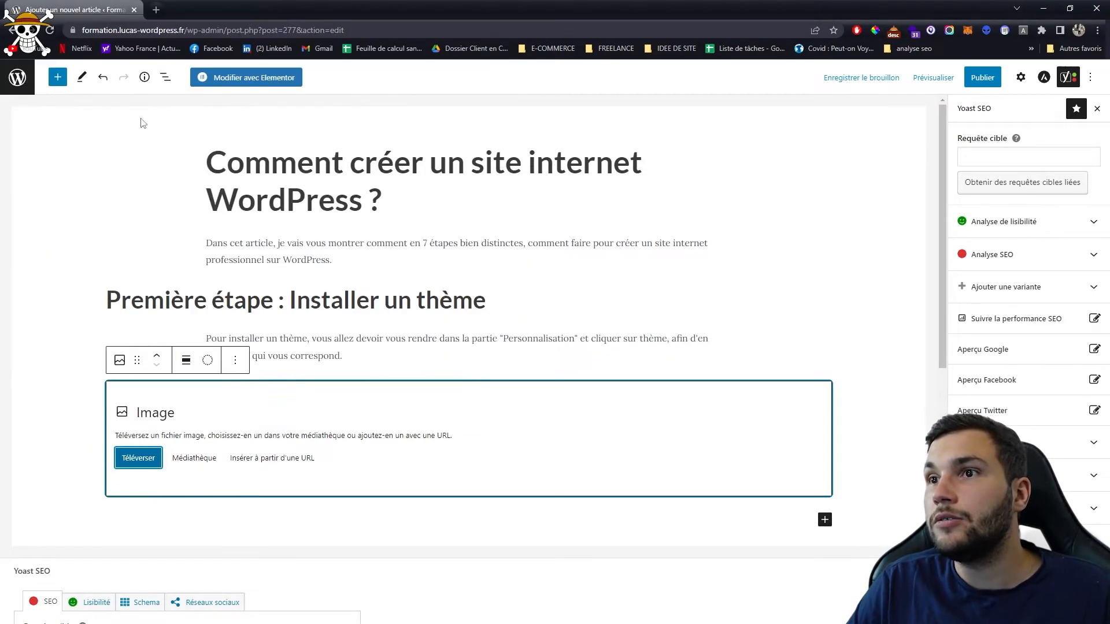
scroll(850, 423, down, 7)
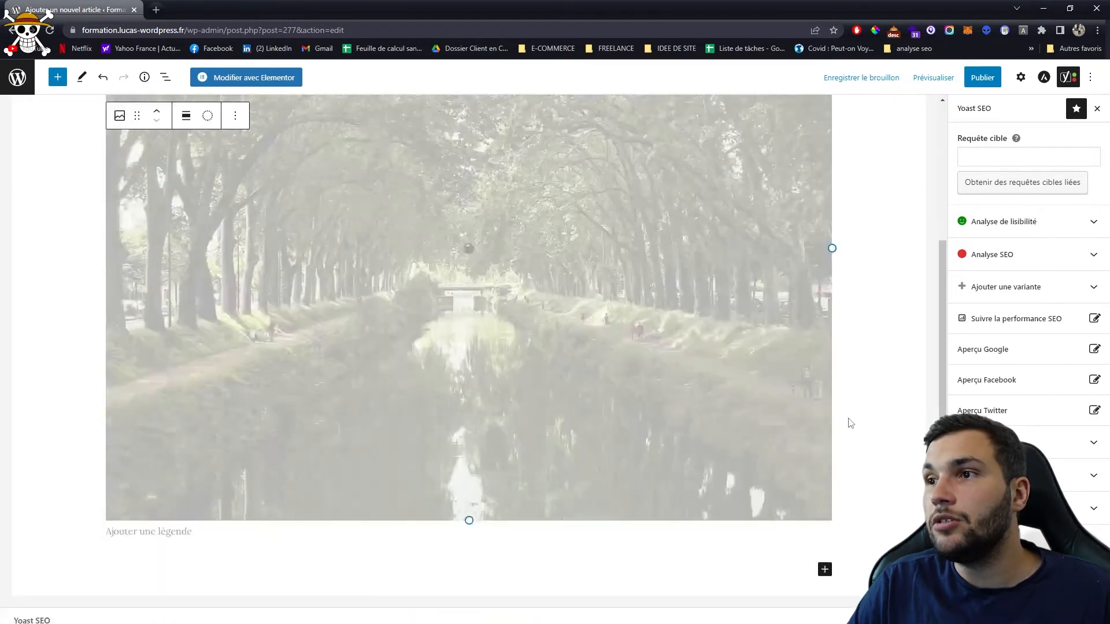
scroll(850, 423, up, 6)
scroll(850, 423, down, 5)
- Widen the canal image to the full width of its block
click(704, 513)
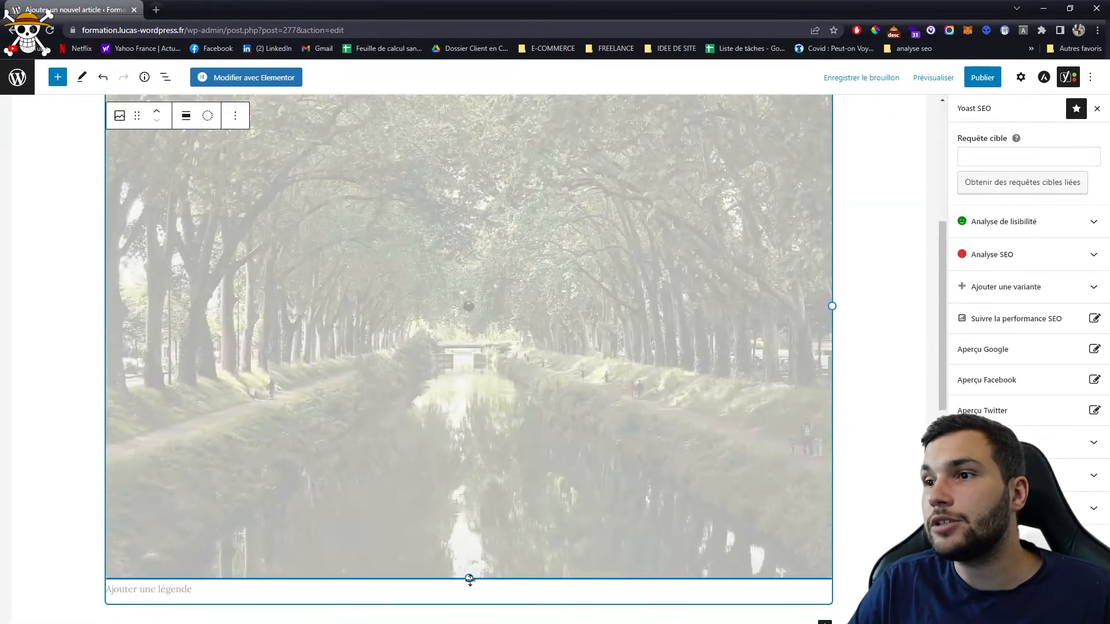
scroll(706, 421, up, 7)
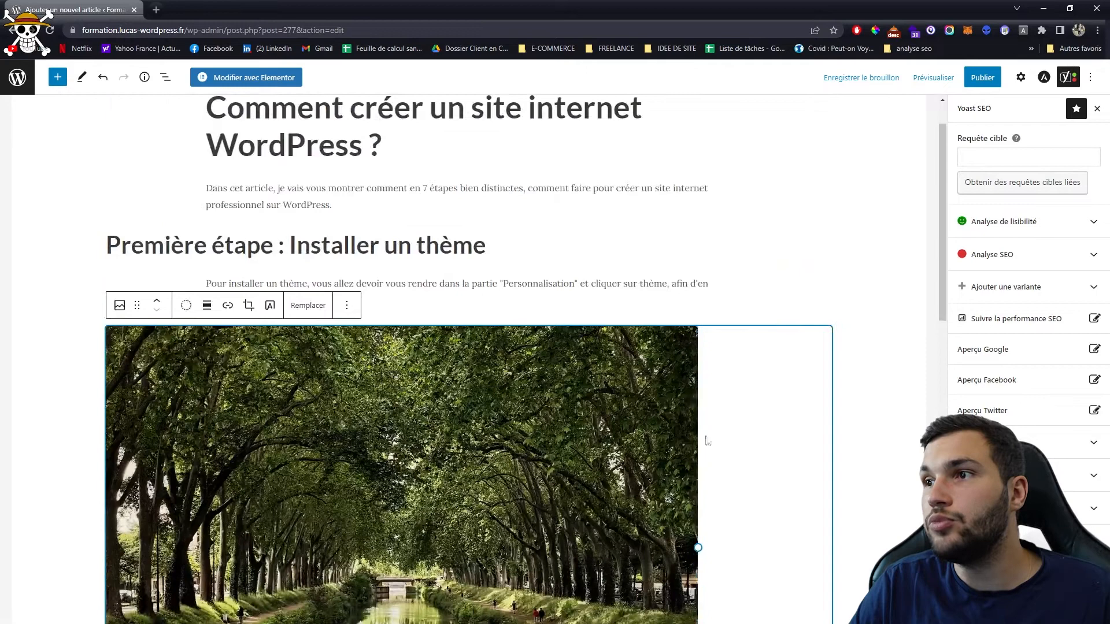
scroll(700, 433, down, 2)
drag(701, 431, 835, 441)
scroll(834, 446, down, 5)
scroll(835, 445, up, 3)
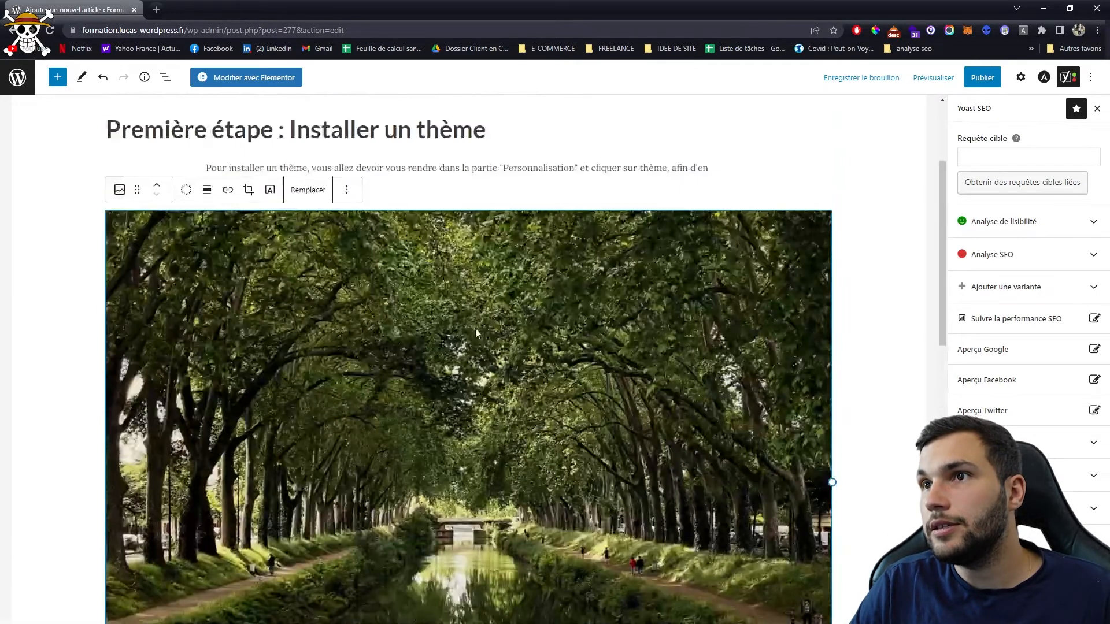
- Crop the canal image to the 16:10 landscape ratio and apply the crop
click(248, 190)
scroll(798, 509, up, 3)
scroll(605, 483, down, 8)
scroll(605, 484, up, 2)
drag(499, 503, 476, 542)
scroll(604, 486, up, 3)
scroll(612, 484, down, 4)
scroll(611, 484, up, 4)
scroll(612, 485, down, 4)
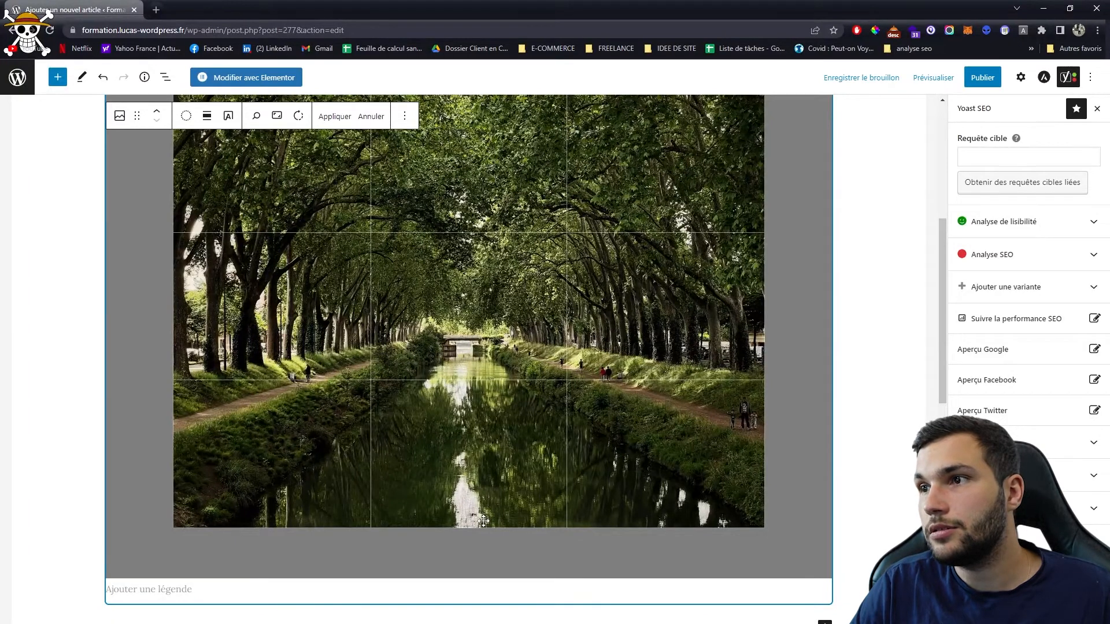
click(278, 119)
click(313, 229)
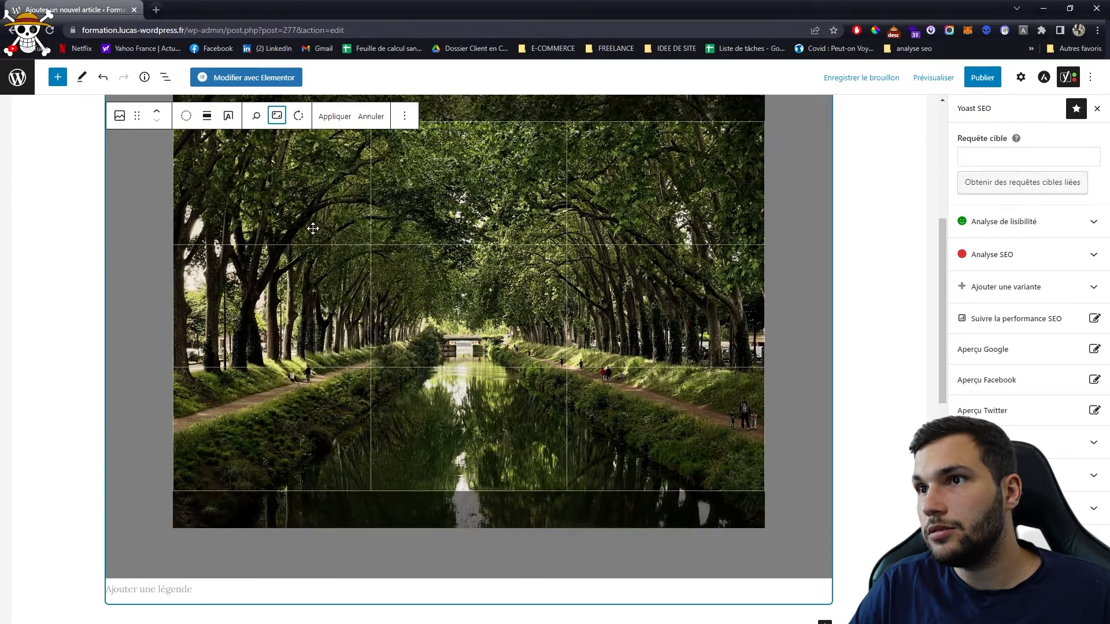
click(340, 124)
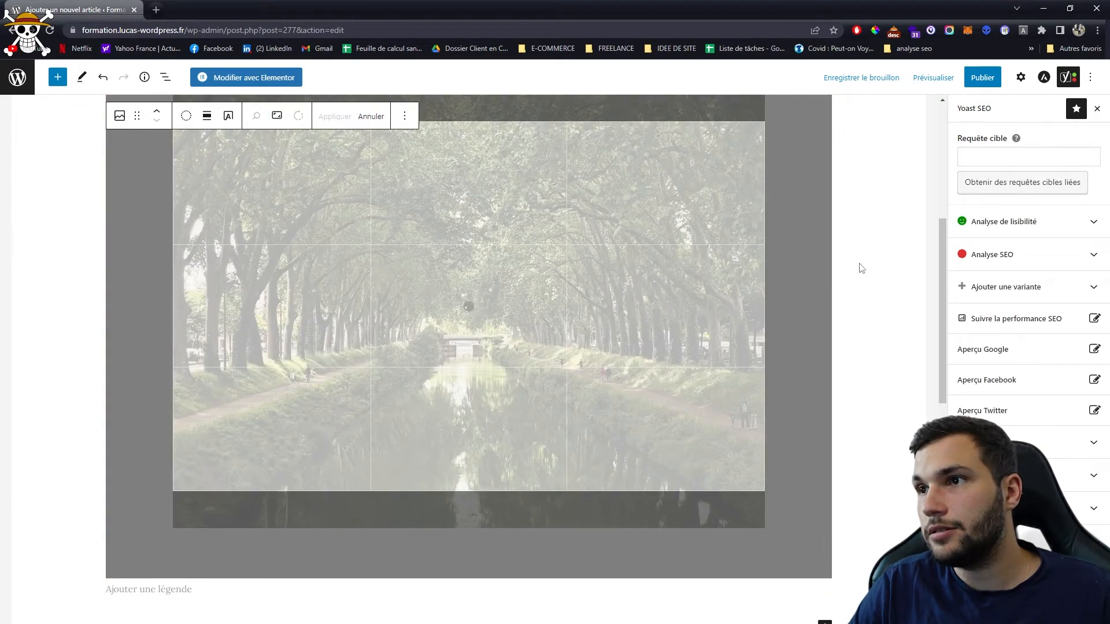
- Start another crop of the canal image with the 16:9 landscape ratio
scroll(861, 267, up, 2)
scroll(861, 268, down, 1)
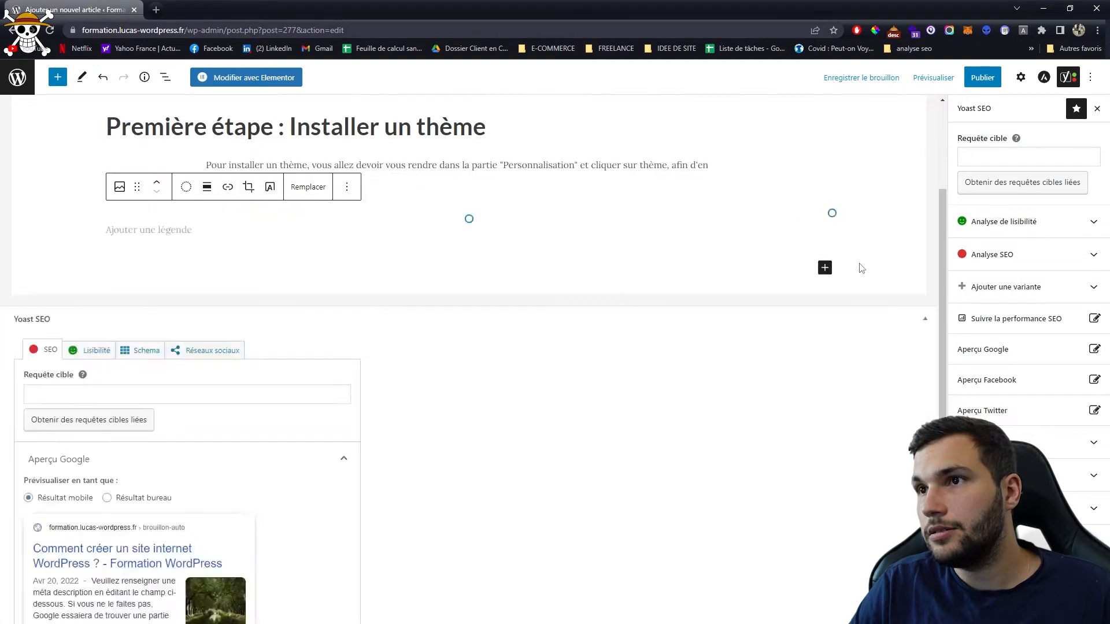
scroll(861, 268, up, 3)
scroll(862, 268, down, 3)
scroll(862, 268, down, 2)
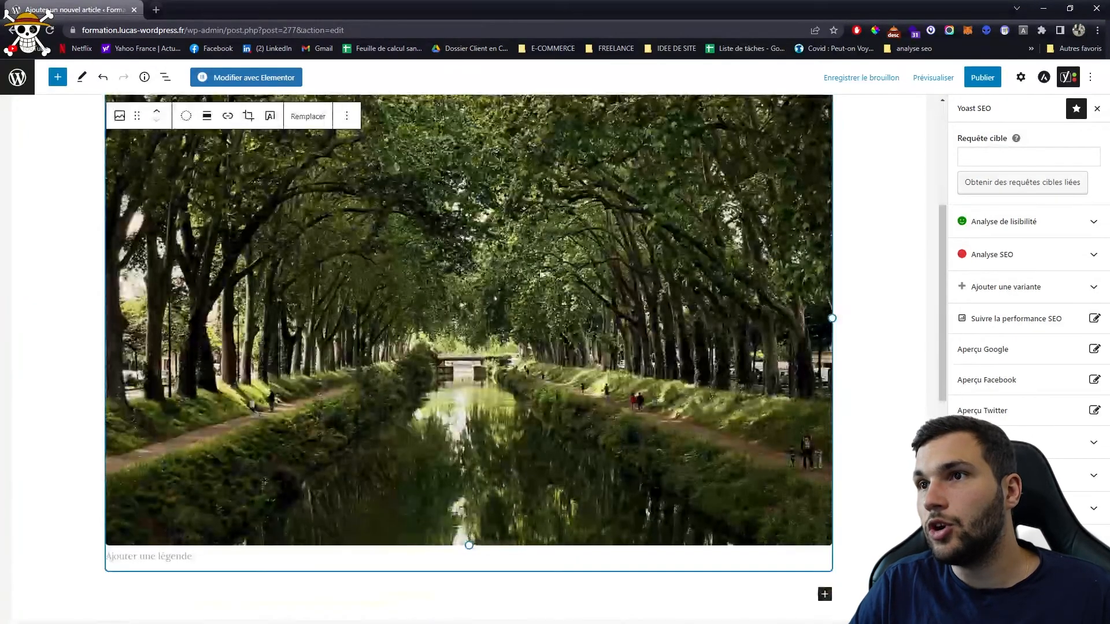
click(248, 116)
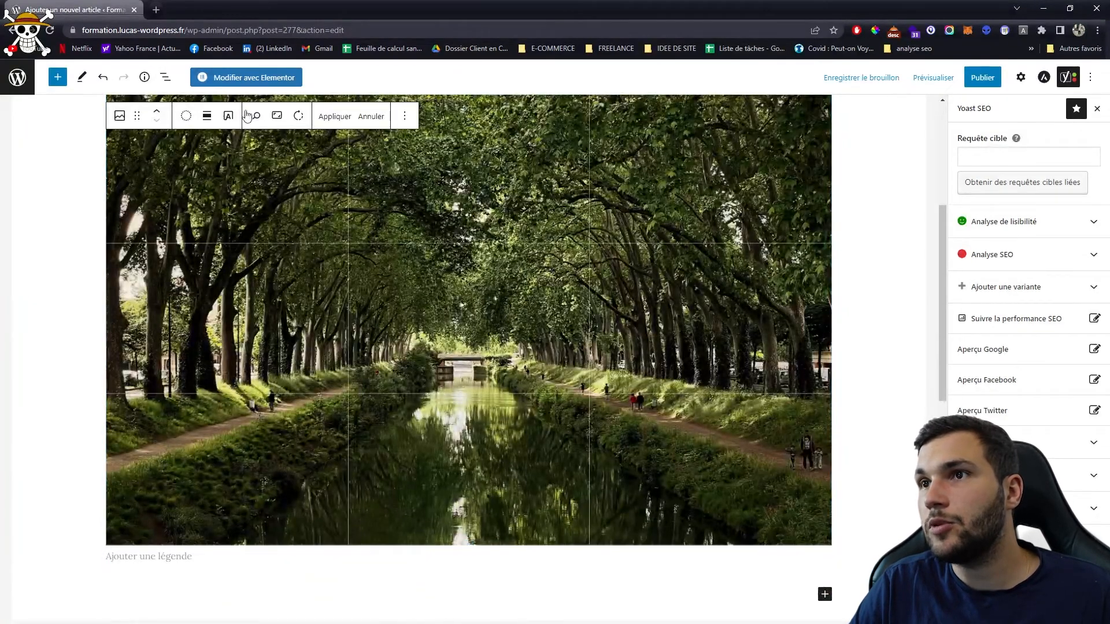
click(277, 115)
click(313, 250)
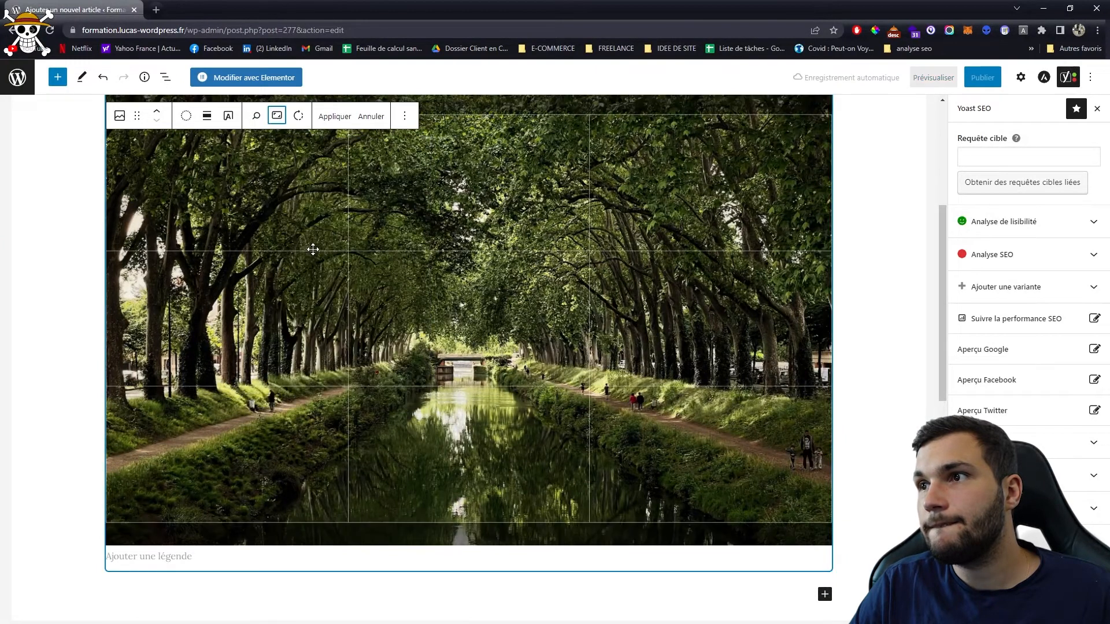
- Try the 9:16 portrait, 3:2 and 4:3 landscape ratios on the image's crop frame
click(277, 116)
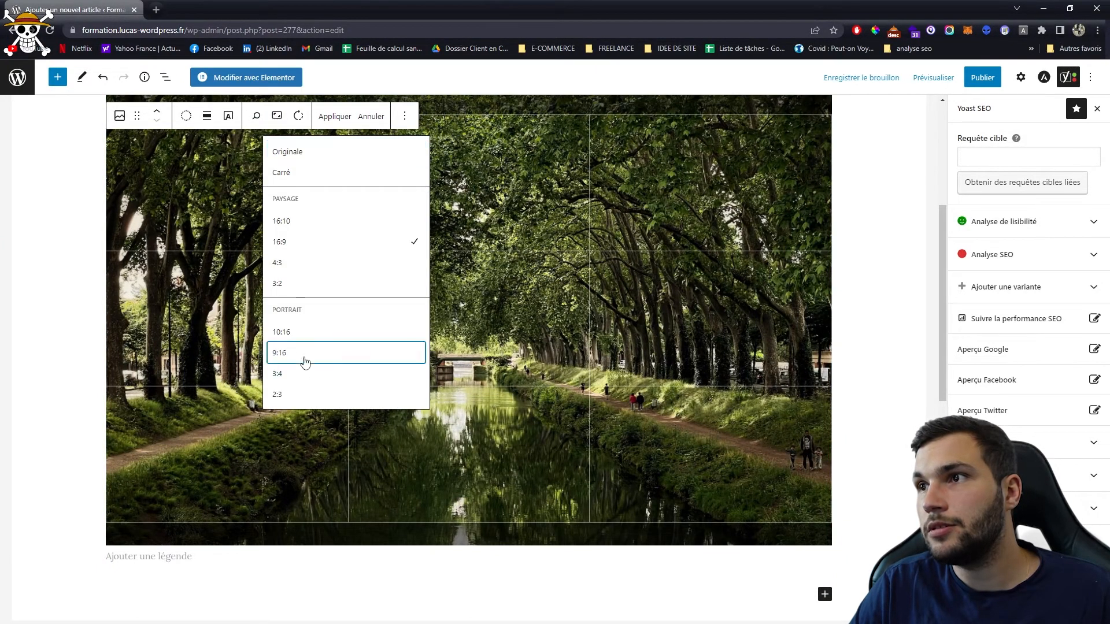
click(304, 354)
click(277, 115)
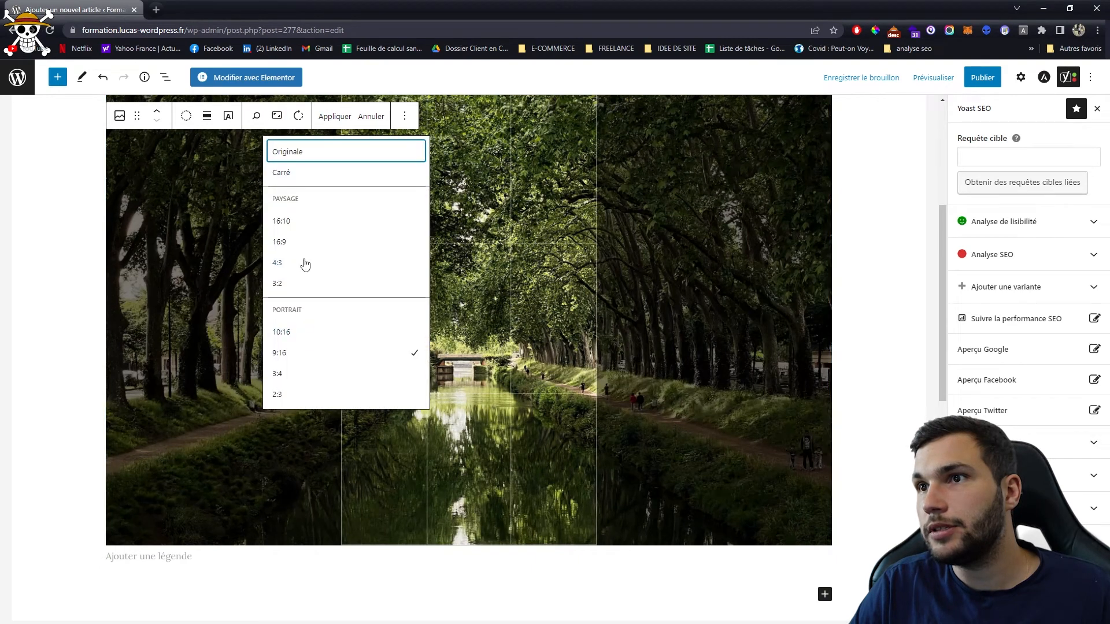
click(300, 283)
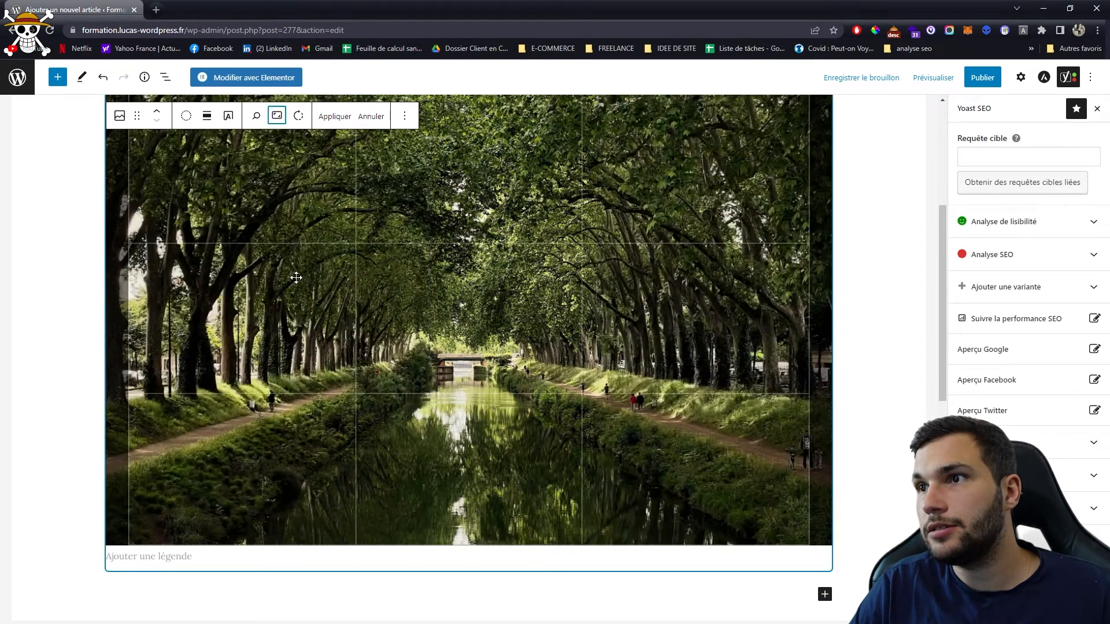
click(278, 117)
click(311, 258)
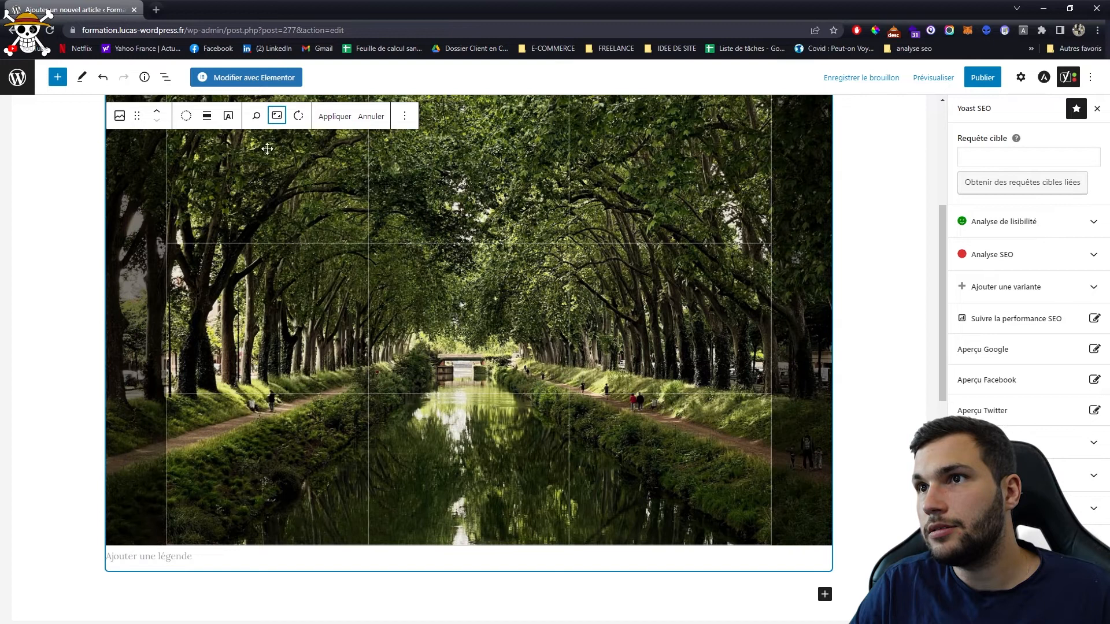
- Set the crop frame to 16:9 landscape and apply the crop to the image
click(277, 115)
click(286, 233)
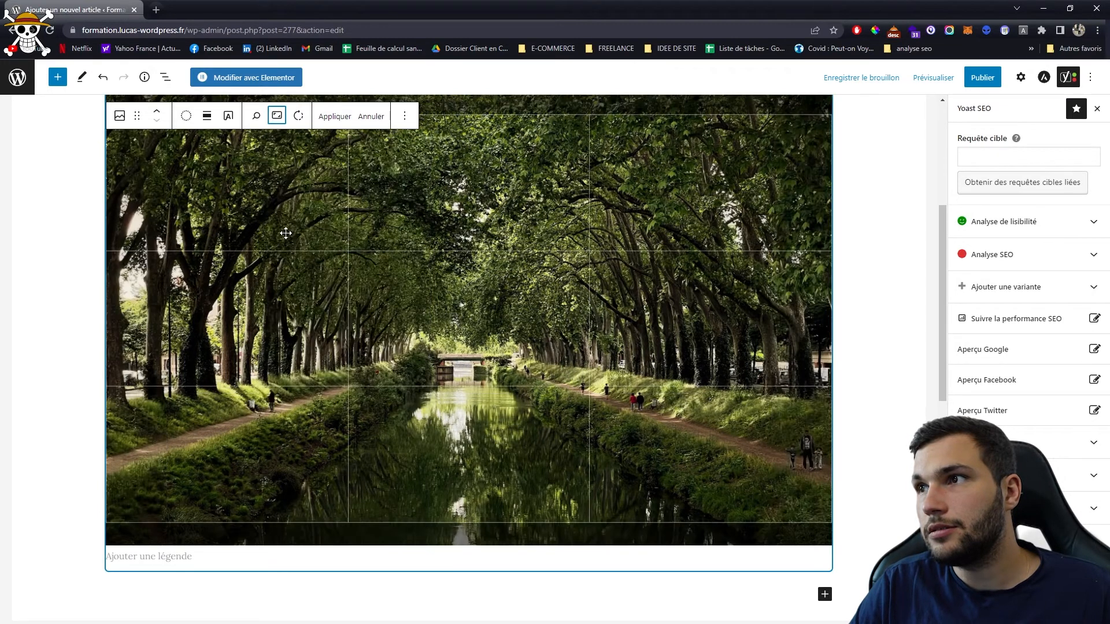
click(327, 117)
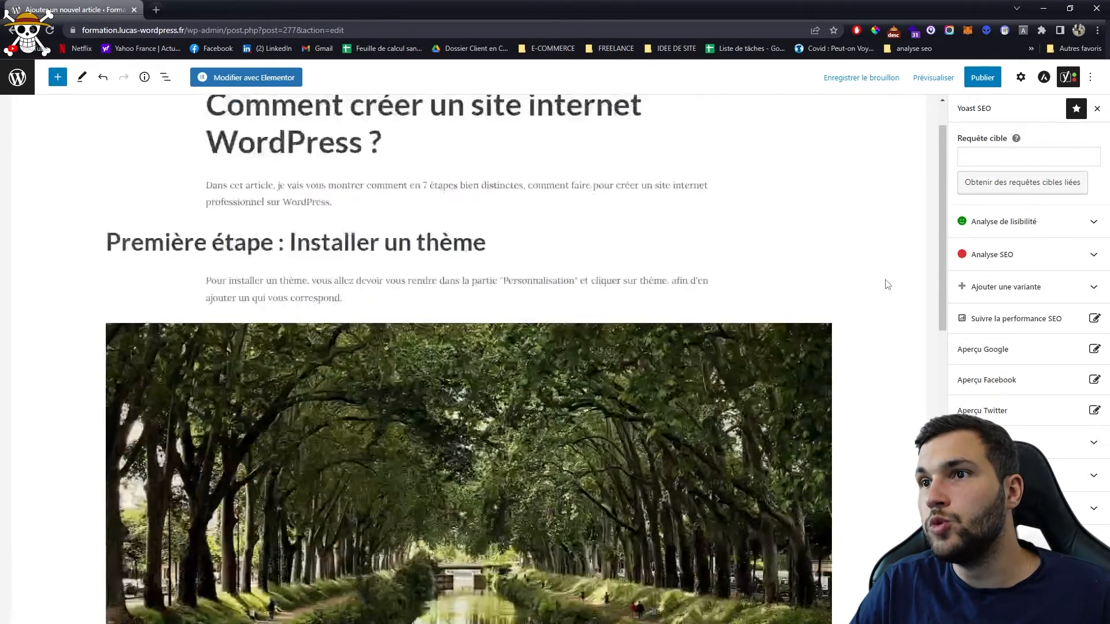
- Examine how the cropped image sits in the article below the paragraph about installing a theme
scroll(887, 284, down, 2)
click(502, 338)
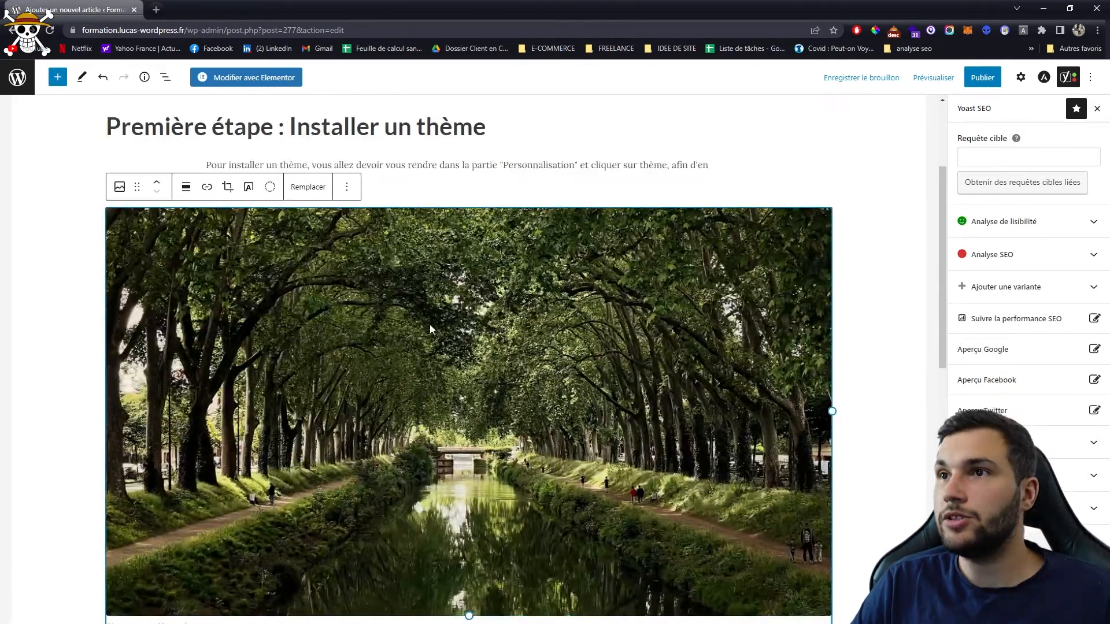
scroll(399, 311, down, 2)
scroll(397, 314, up, 2)
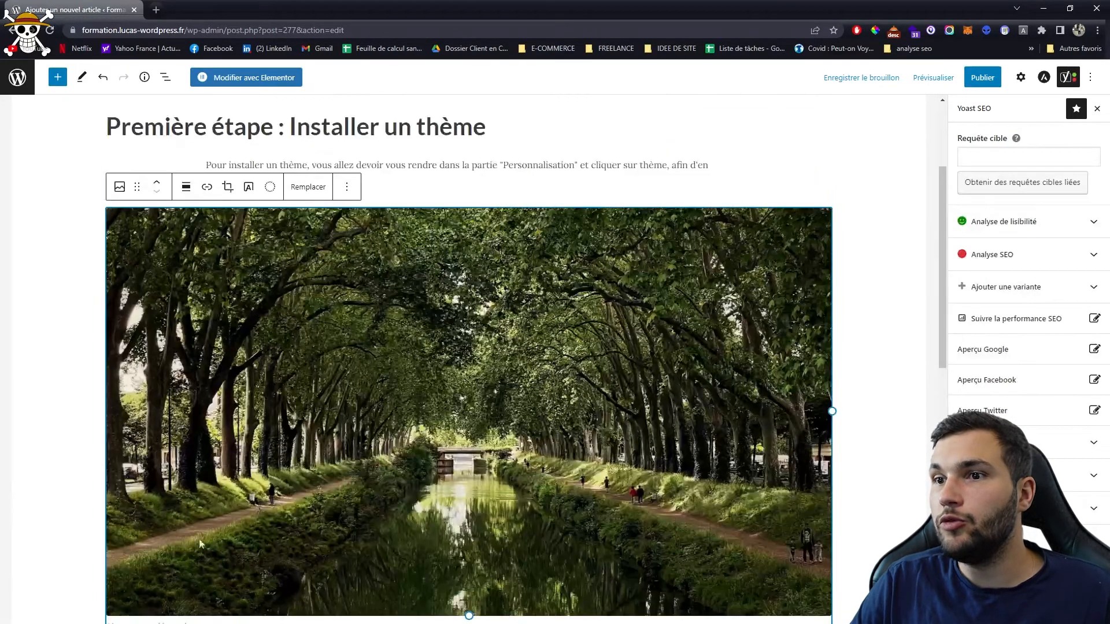
click(120, 186)
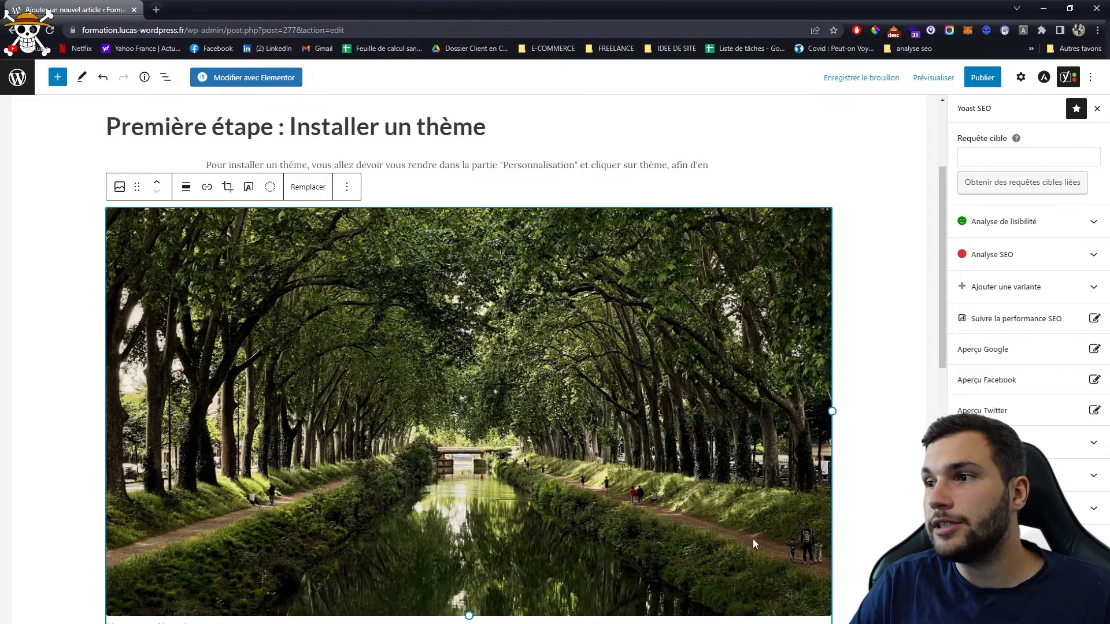
scroll(700, 461, down, 2)
scroll(700, 460, up, 4)
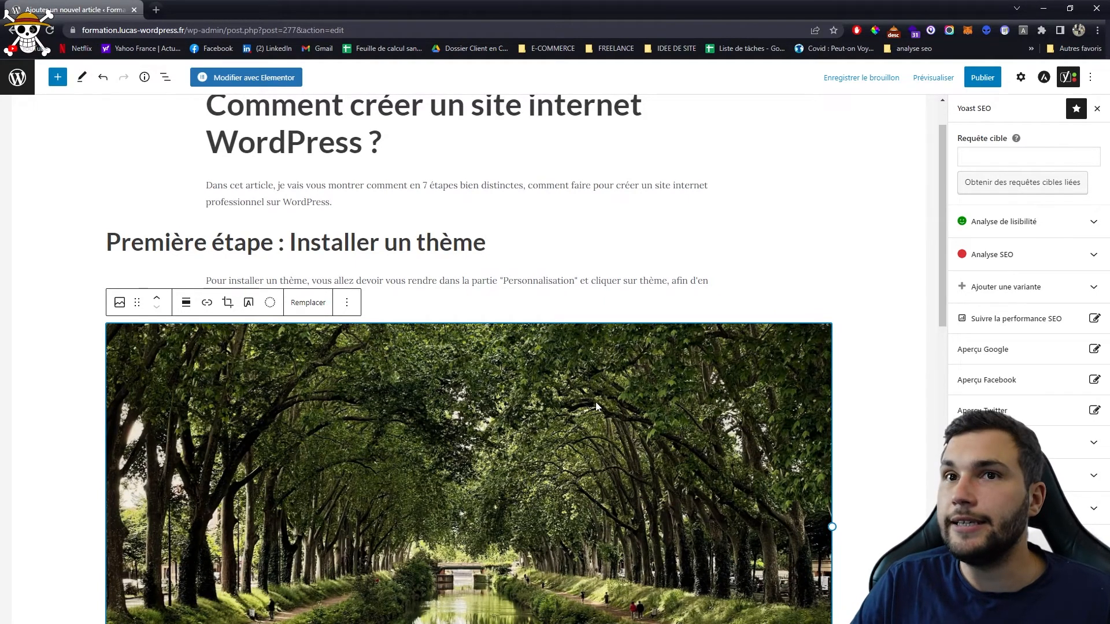
scroll(596, 401, down, 5)
scroll(473, 456, up, 6)
scroll(550, 374, down, 6)
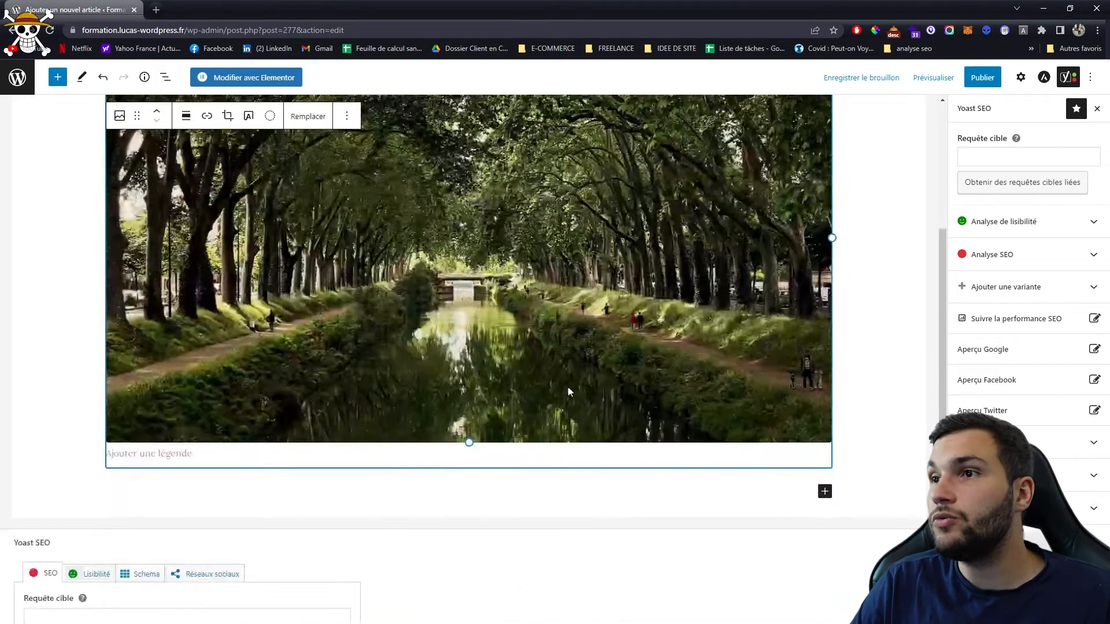
- Add a paragraph below the image: "Voilà, maintenant, il faut passer à l'installation du thème et l'activer afin de pouvoir comment à le personnaliser."
click(639, 483)
click(518, 467)
text(V)
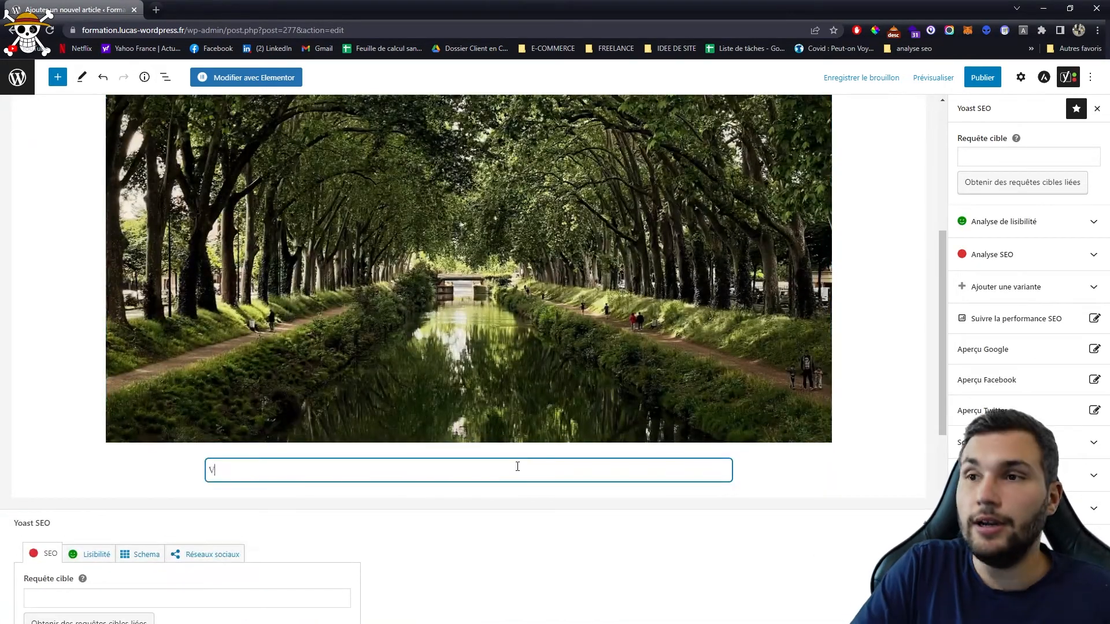
text(oilà, maintenant)
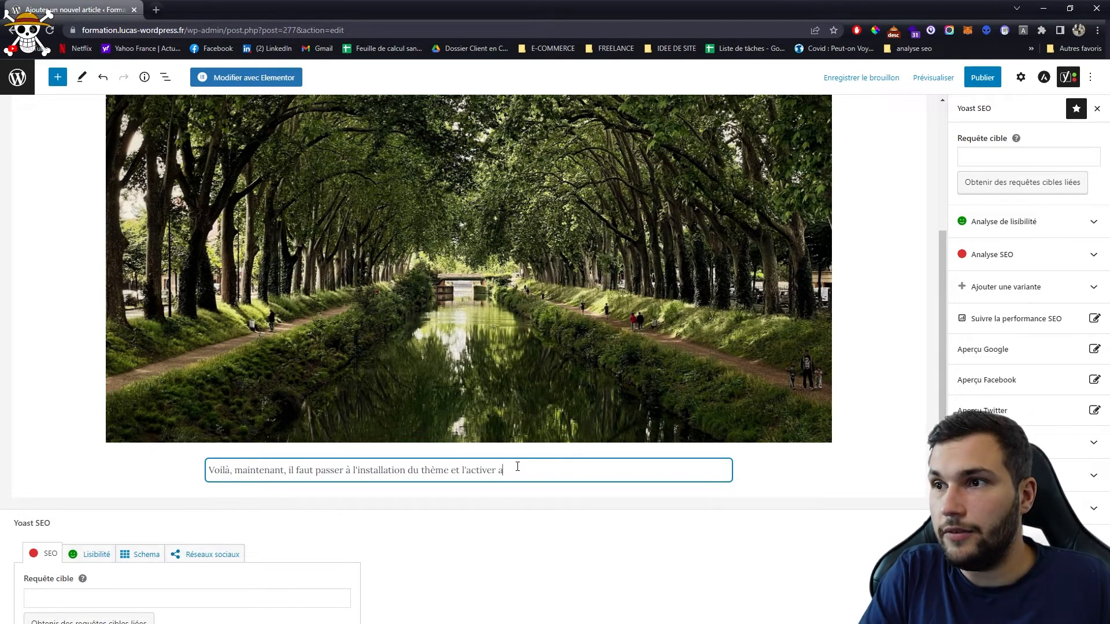
text(mment à le personnaliser.)
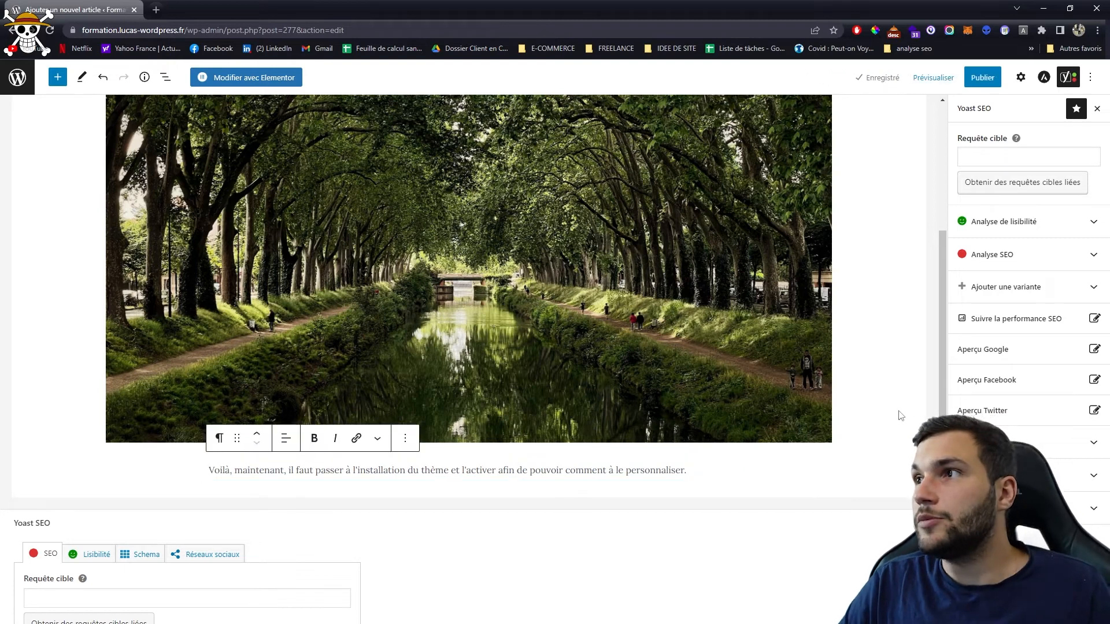
- Look over the finished article from title to closing paragraph and publish it
scroll(900, 414, up, 7)
click(714, 306)
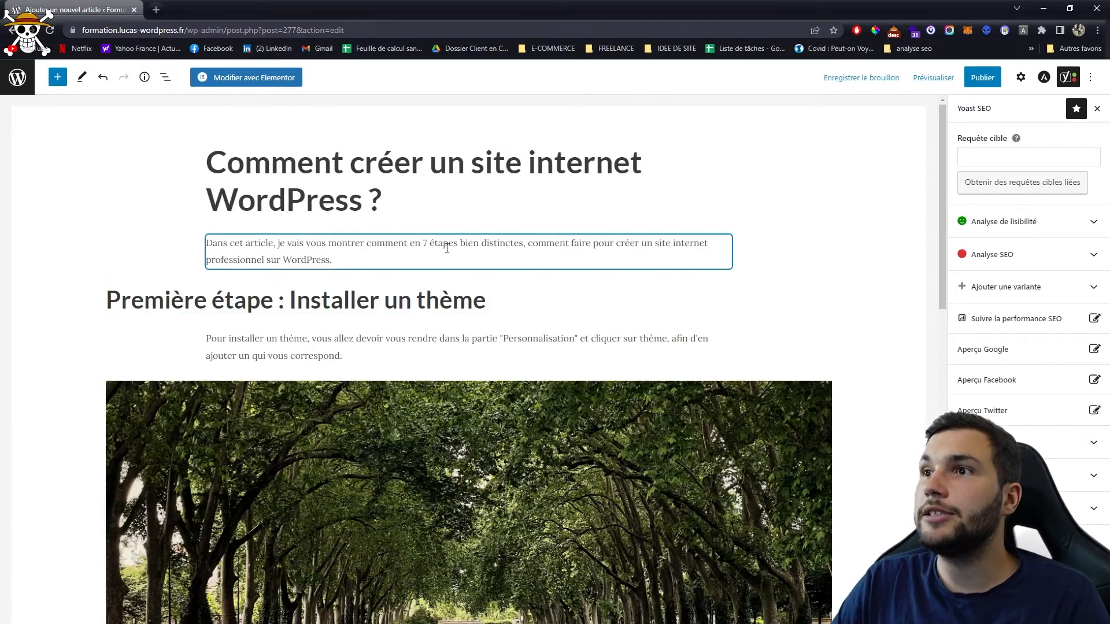
scroll(664, 393, down, 4)
scroll(664, 393, down, 5)
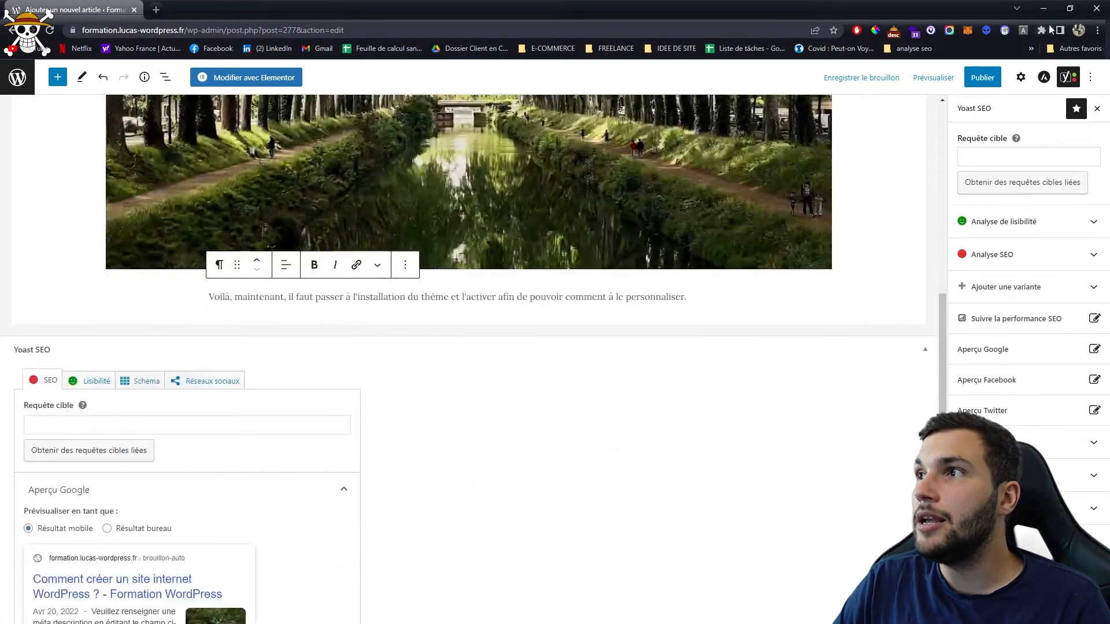
click(975, 78)
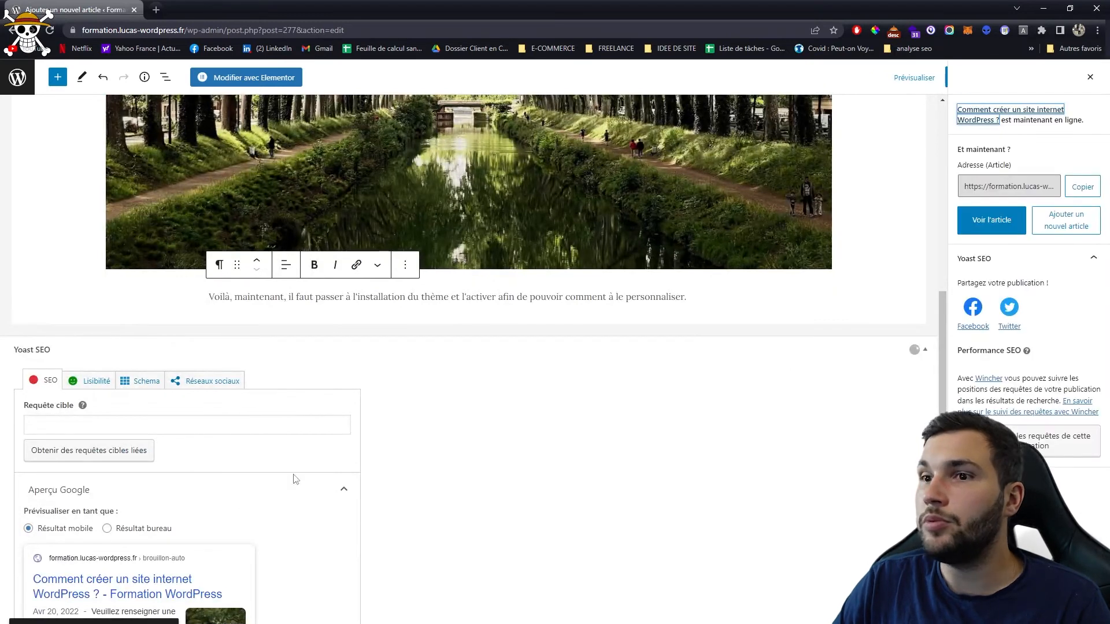
- View the published article on the site and check its title, introduction, heading, paragraph and image
click(195, 8)
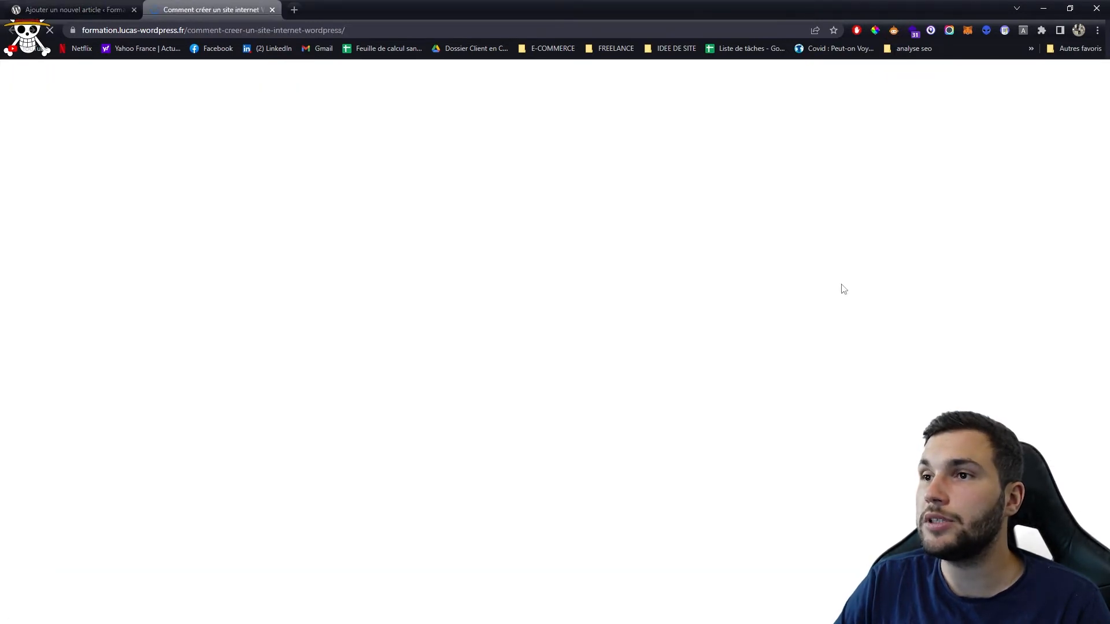
scroll(654, 272, down, 5)
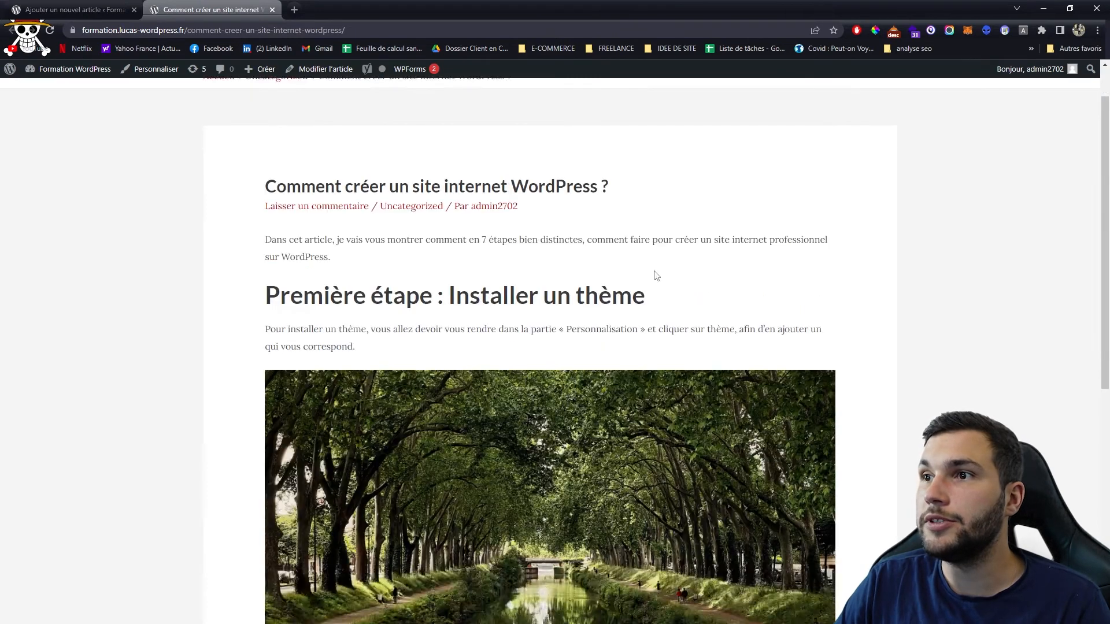
scroll(353, 320, up, 4)
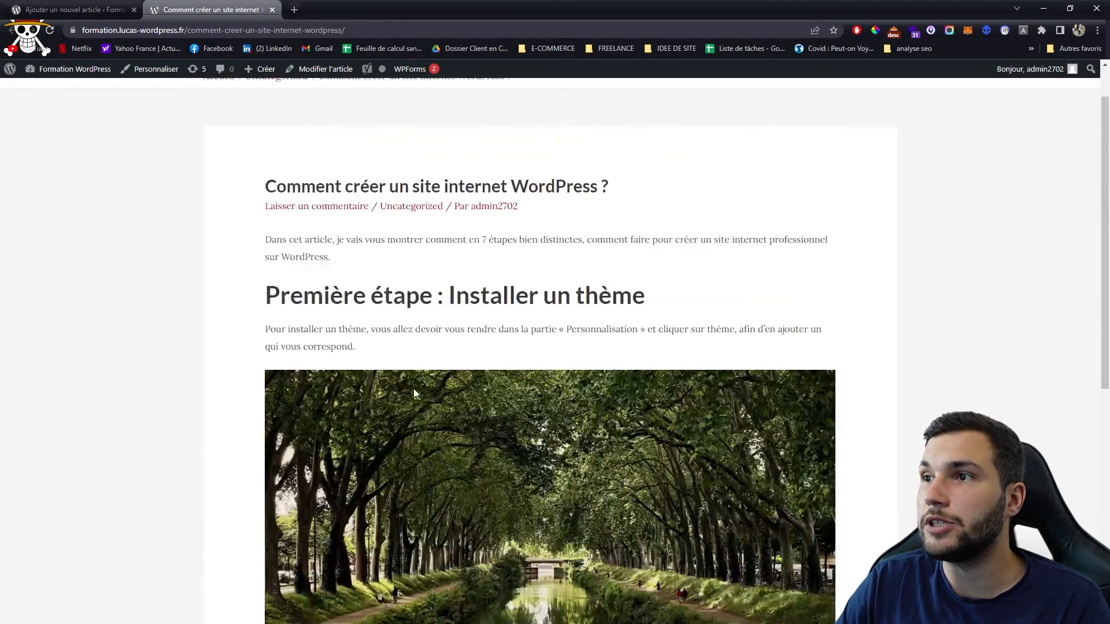
scroll(414, 394, down, 2)
scroll(434, 347, up, 3)
scroll(389, 293, down, 4)
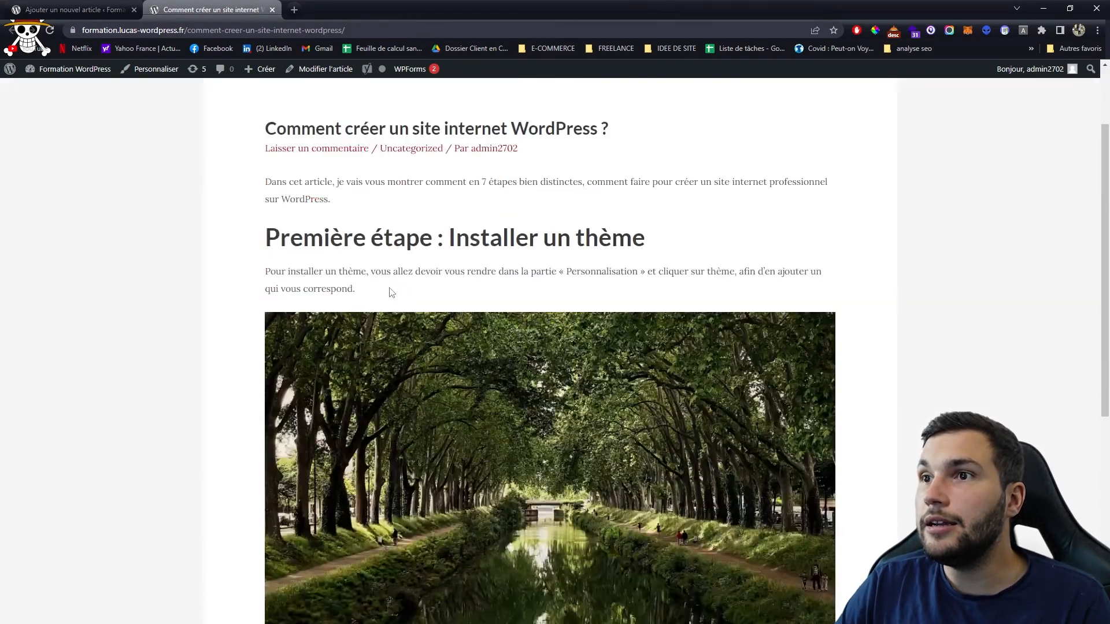
scroll(582, 359, down, 3)
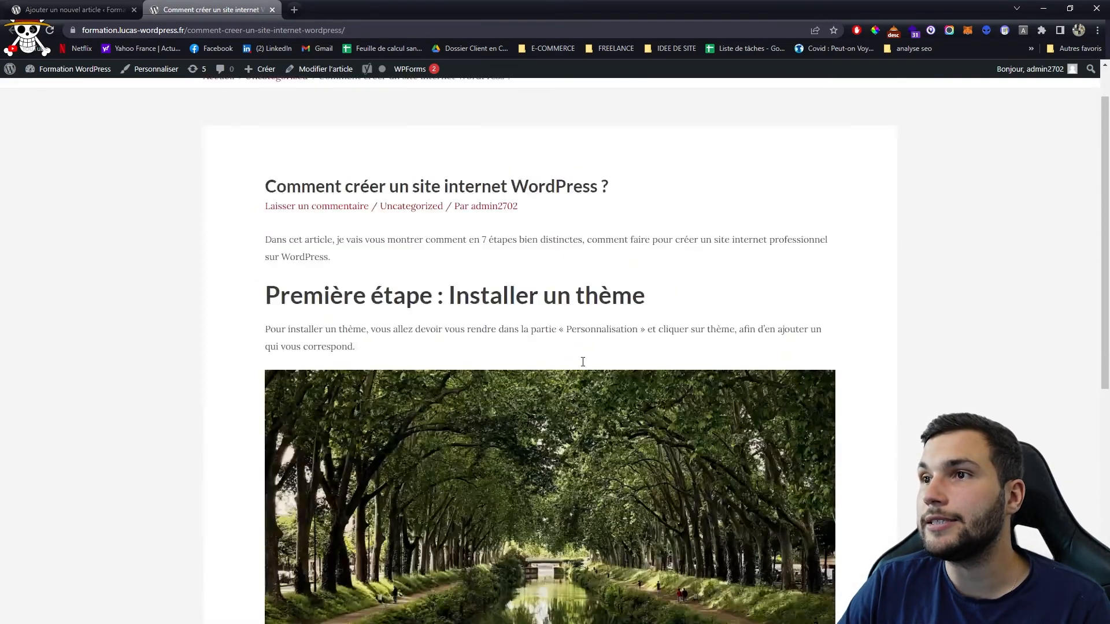
- Open the published article "Comment créer un site internet WordPress ?" for editing, review its content and return to the article list
key(ctrl+shift+Tab)
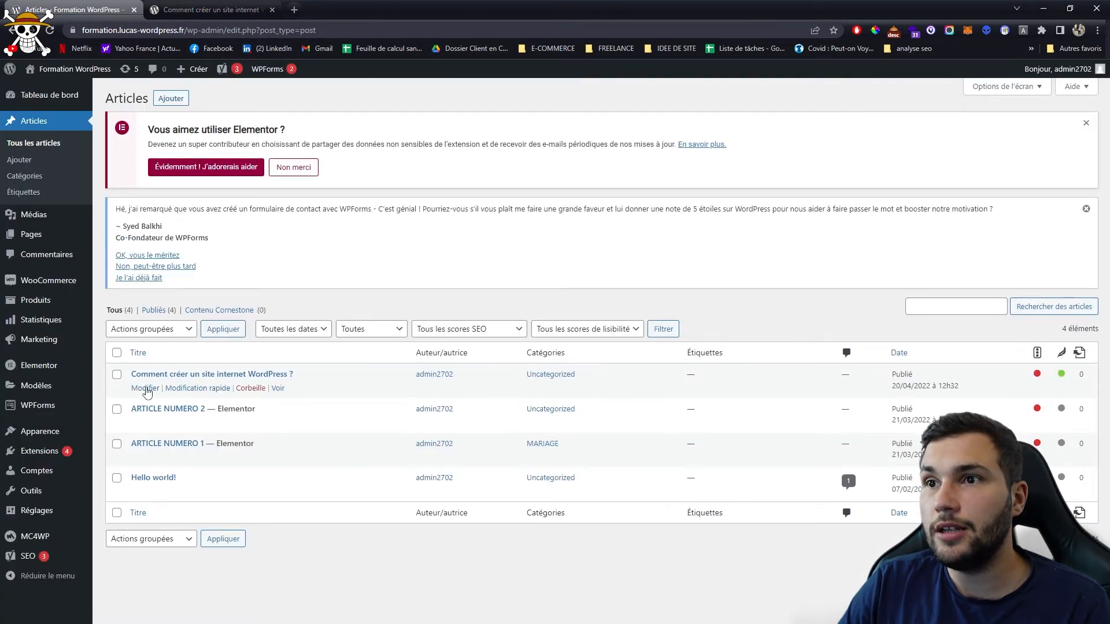
click(145, 390)
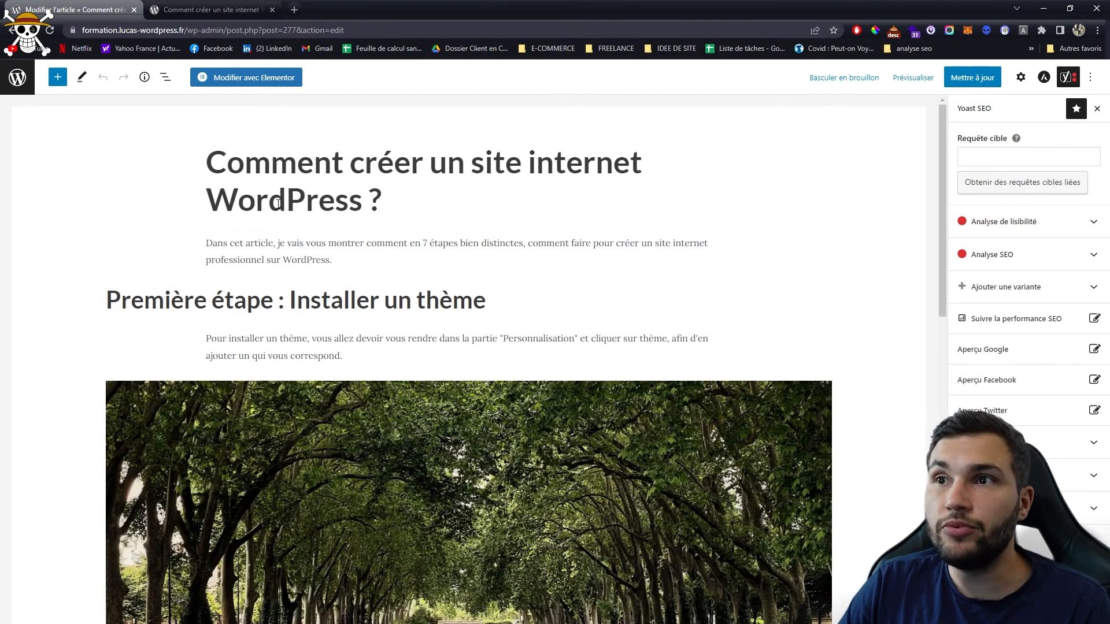
scroll(356, 370, down, 6)
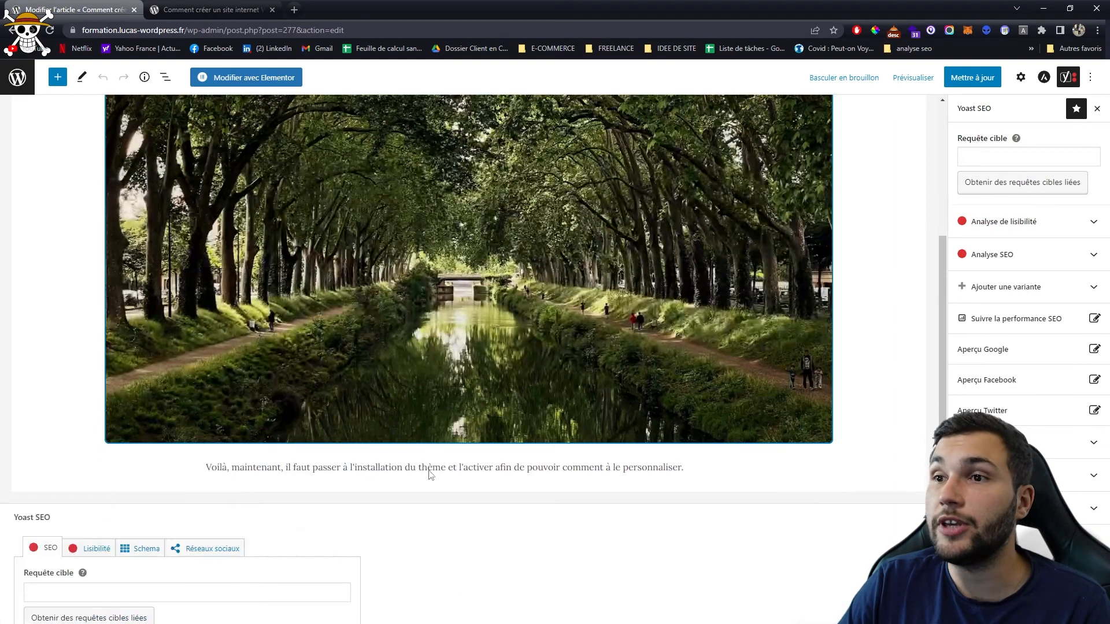
scroll(693, 484, up, 6)
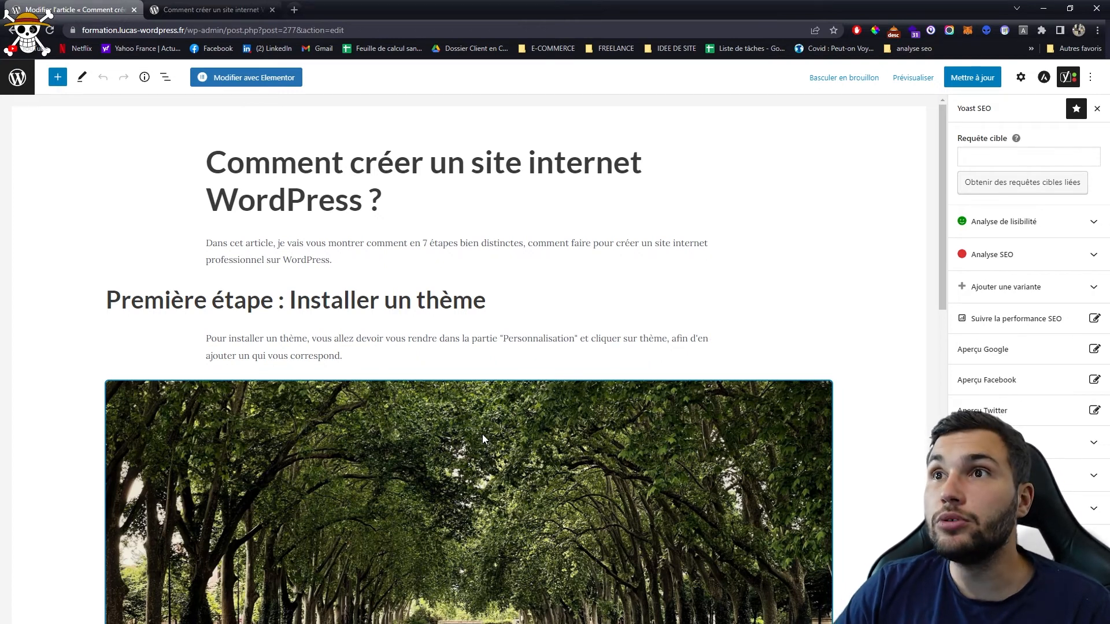
click(17, 77)
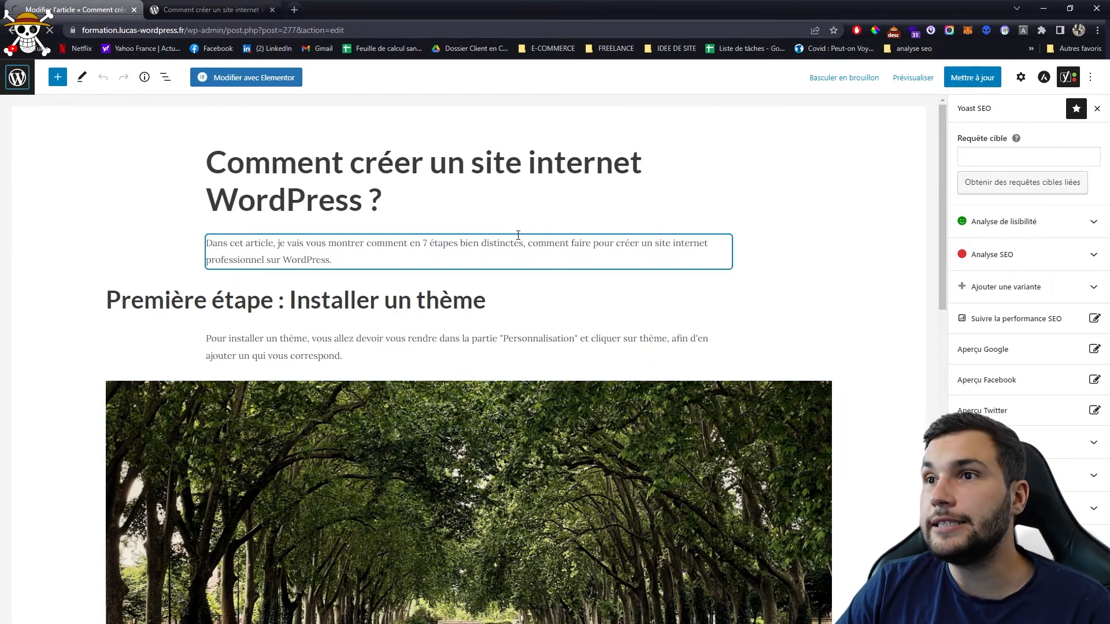
- Move the article "Comment créer un site internet WordPress ?" to the trash and reload its live page to check the removal
mouse_move(155, 388)
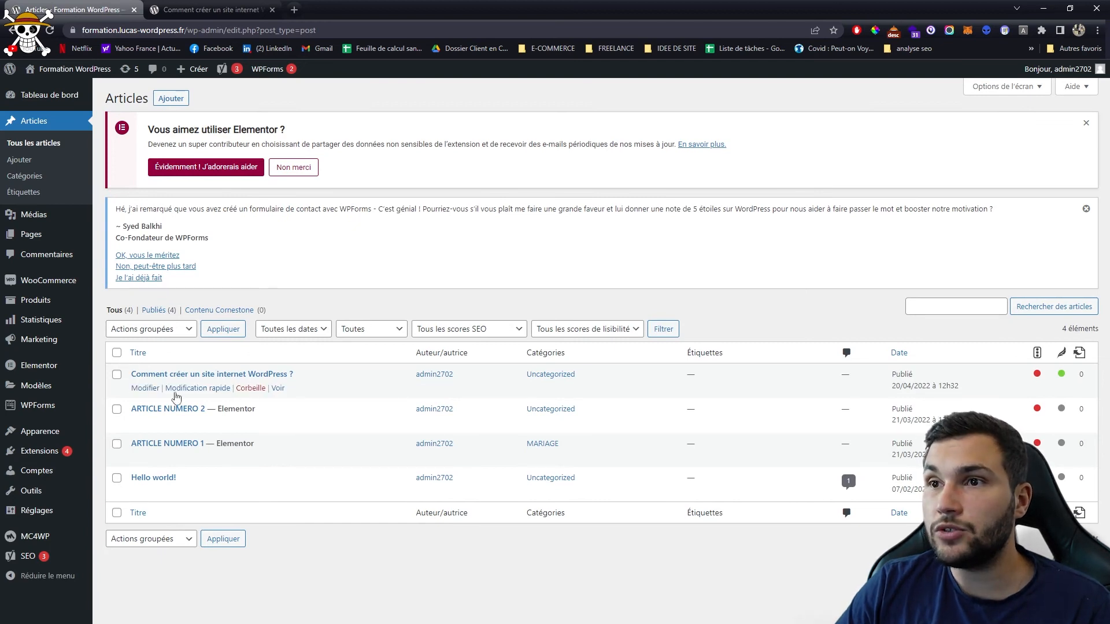
click(249, 390)
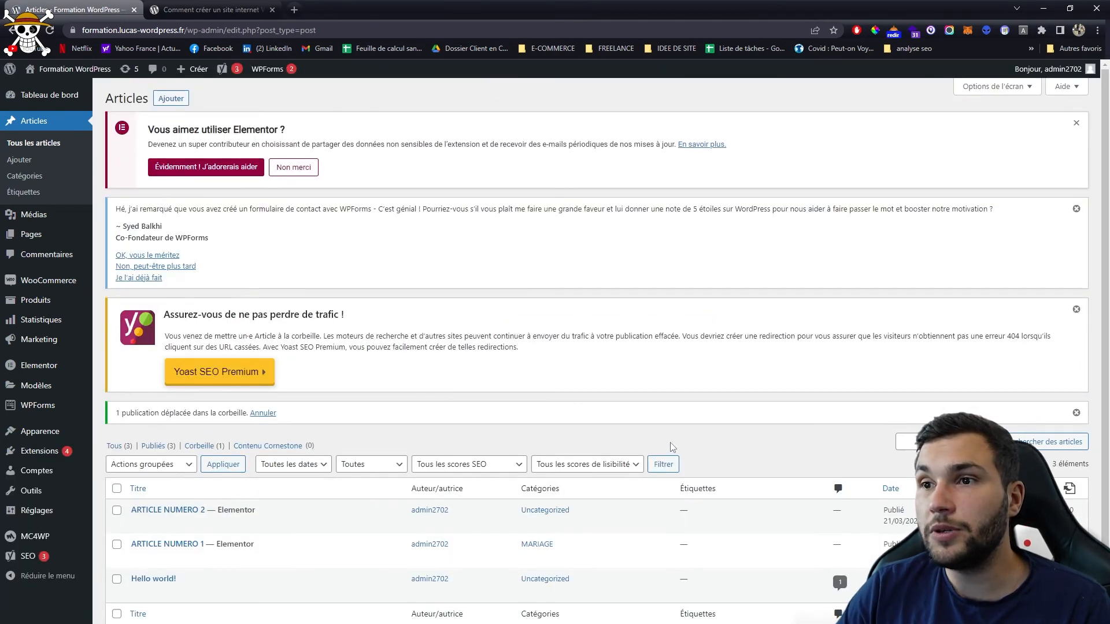
click(237, 9)
click(50, 31)
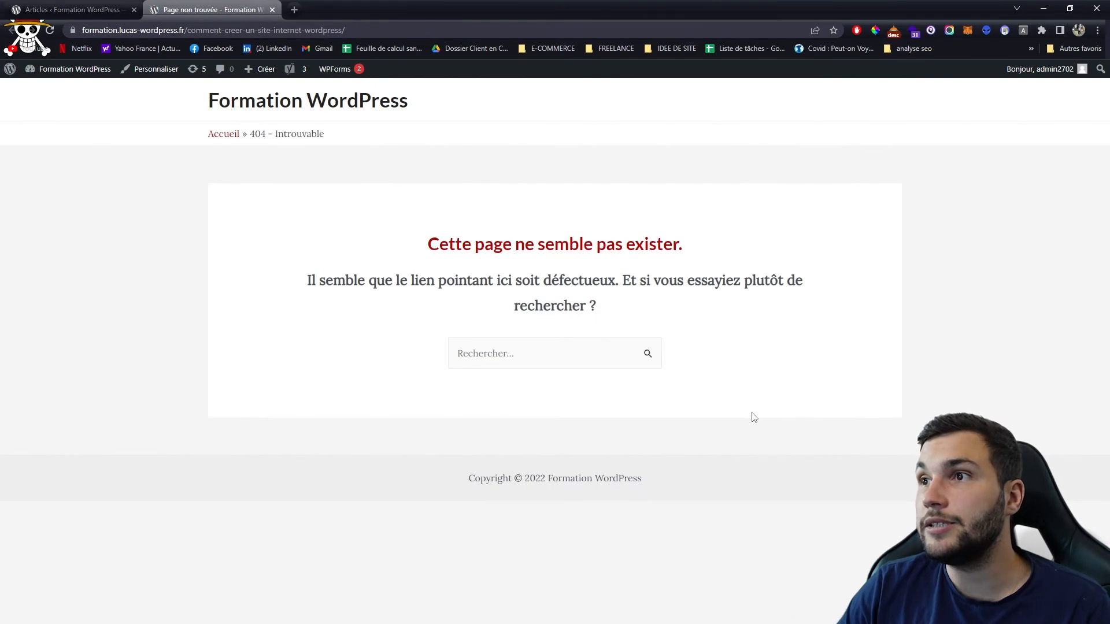